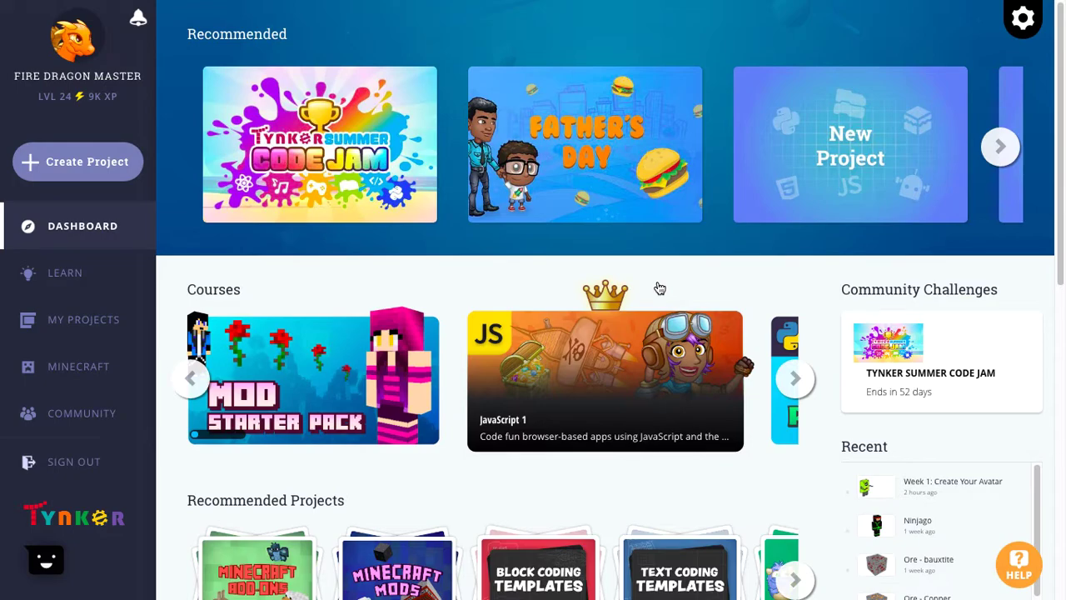
# - Create a new Minecraft skin project from My Projects, starting from the Ethan template
pyautogui.click(125, 330)
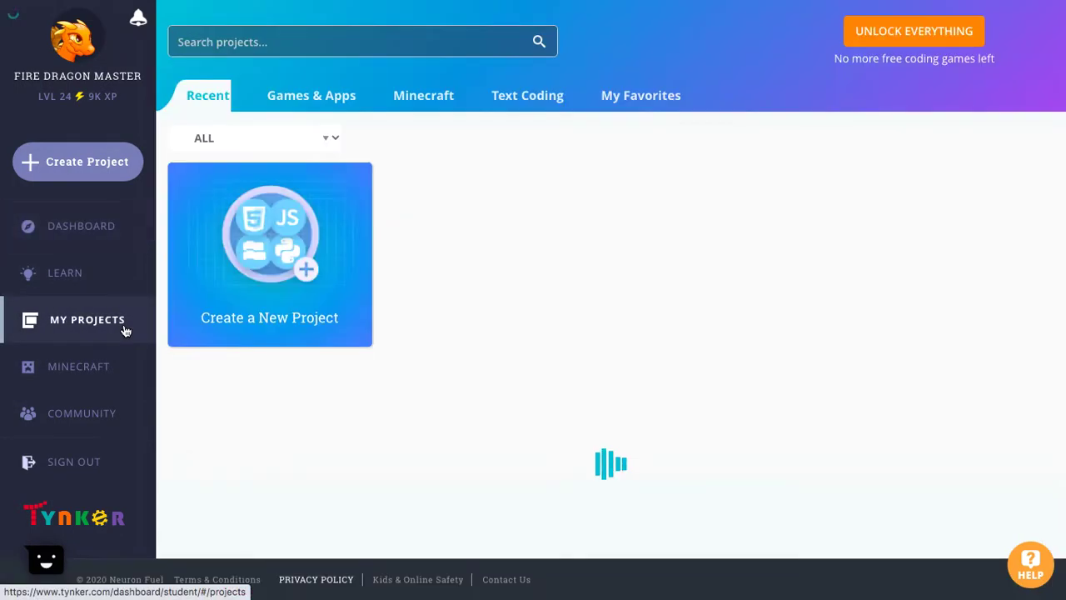
pyautogui.click(294, 254)
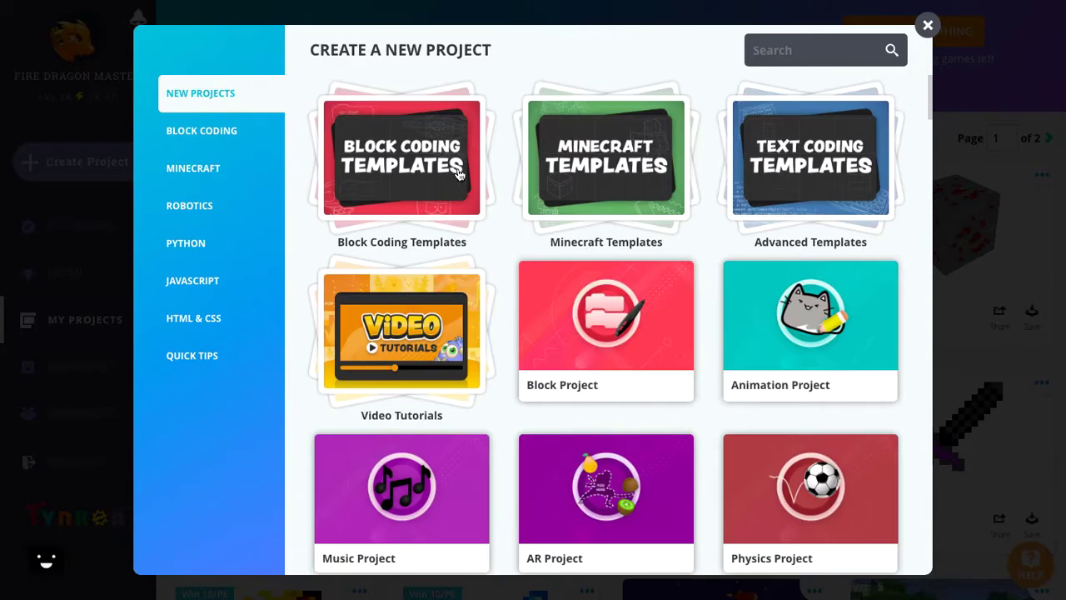
pyautogui.click(222, 169)
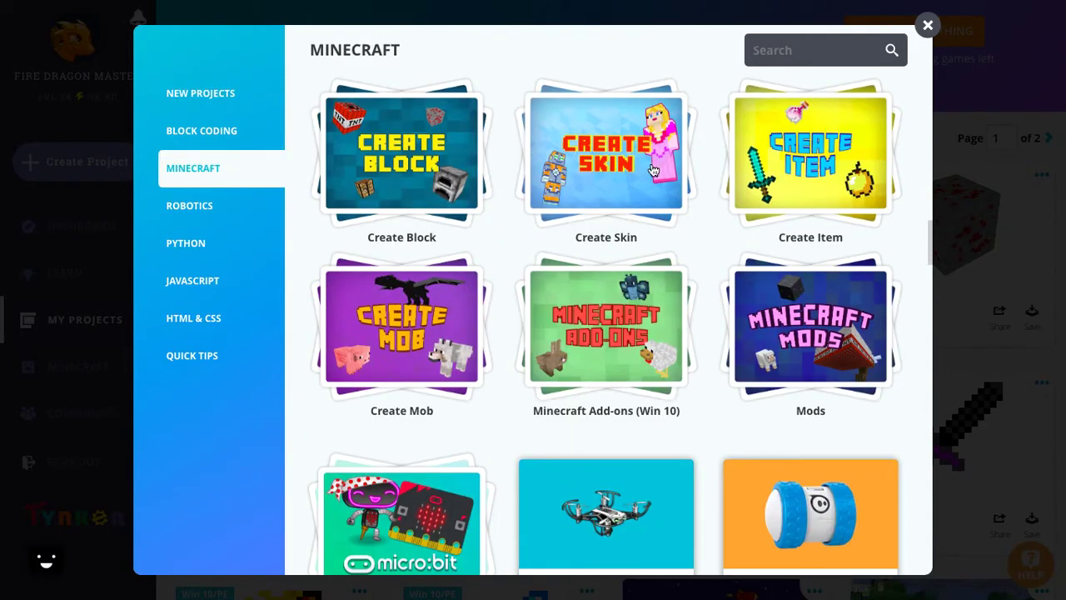
pyautogui.click(594, 170)
pyautogui.scroll(-1, 564, 255)
pyautogui.scroll(1, 555, 262)
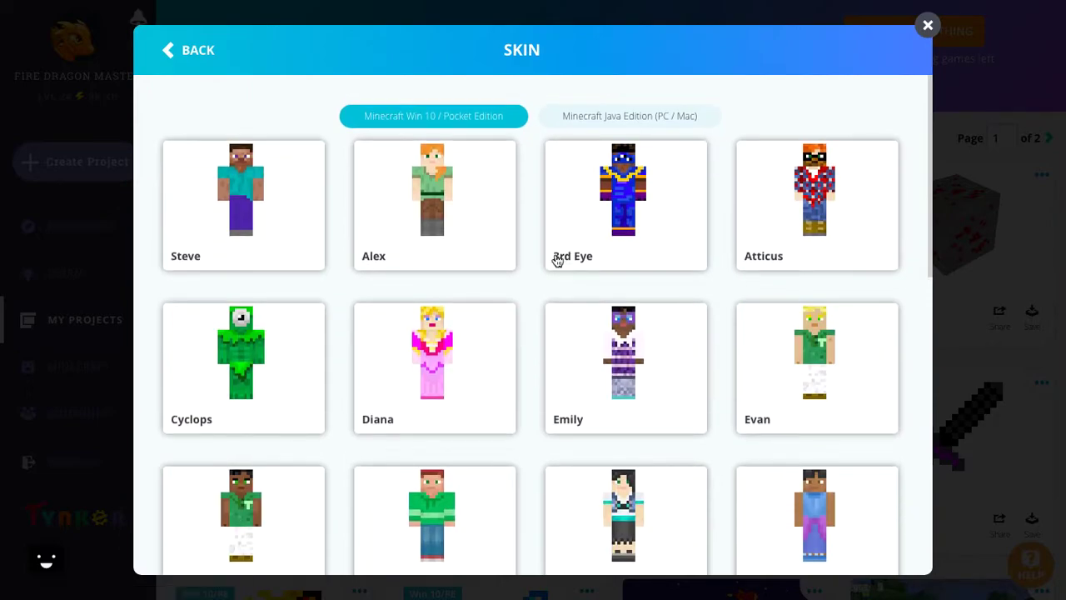
pyautogui.scroll(-2, 433, 250)
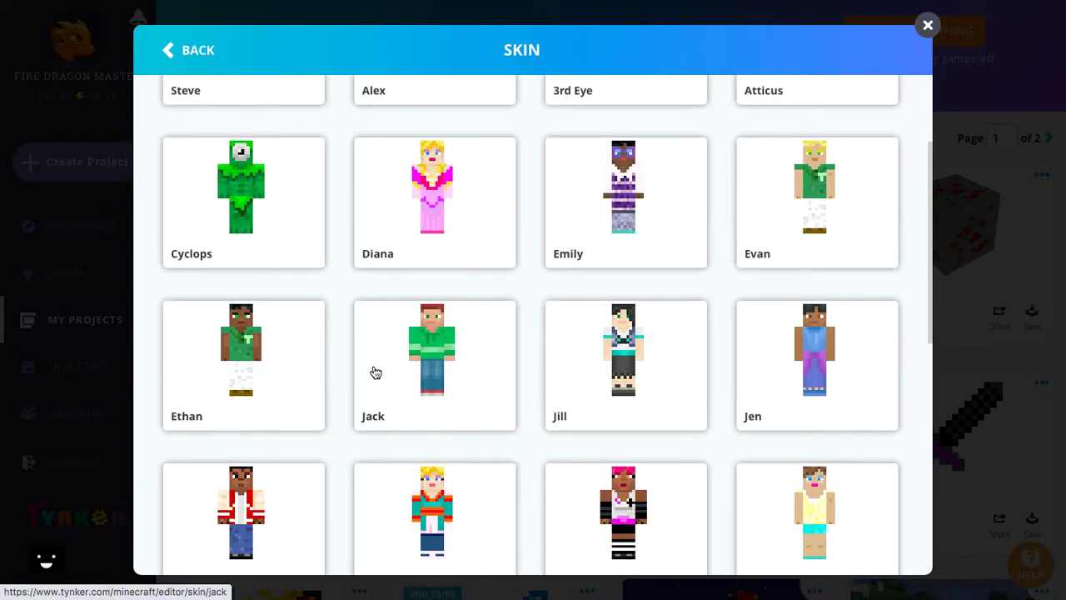
pyautogui.click(272, 383)
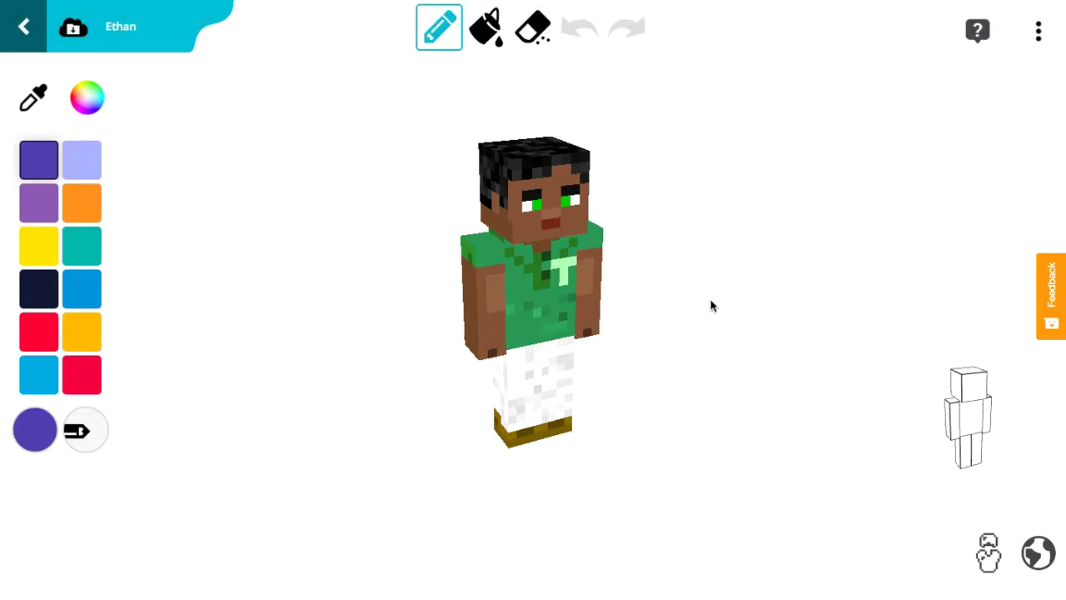
# - Rotate the loaded Ethan model to inspect its sides, then bring up the custom colour chooser
pyautogui.moveTo(713, 305); pyautogui.dragTo(926, 293)
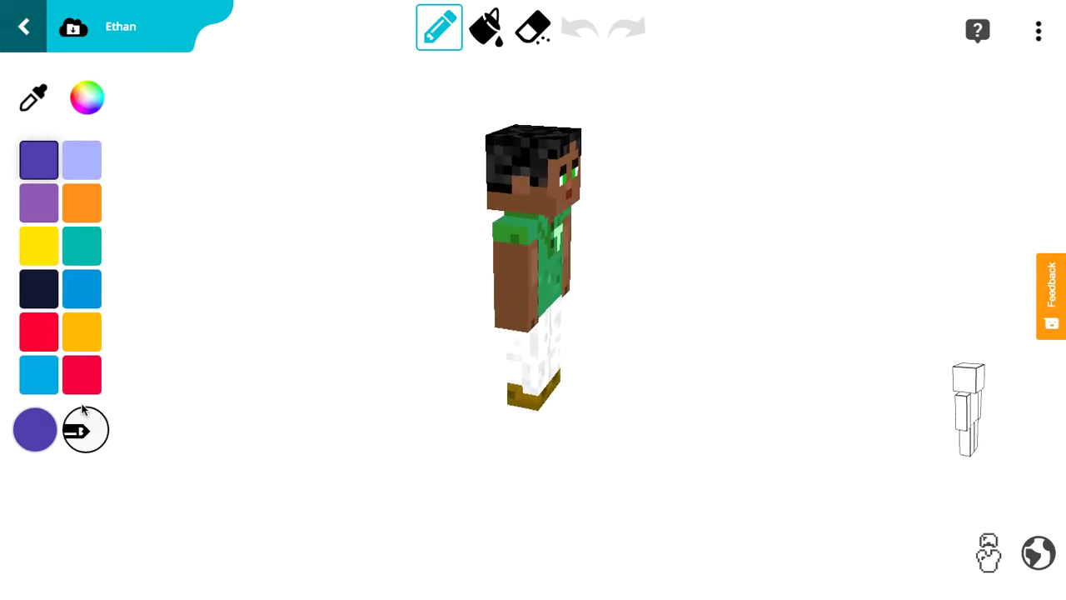
pyautogui.click(94, 113)
# - Set the paint colour to black and paint a sunglasses band across Ethan's eyes
pyautogui.moveTo(429, 208); pyautogui.dragTo(255, 385)
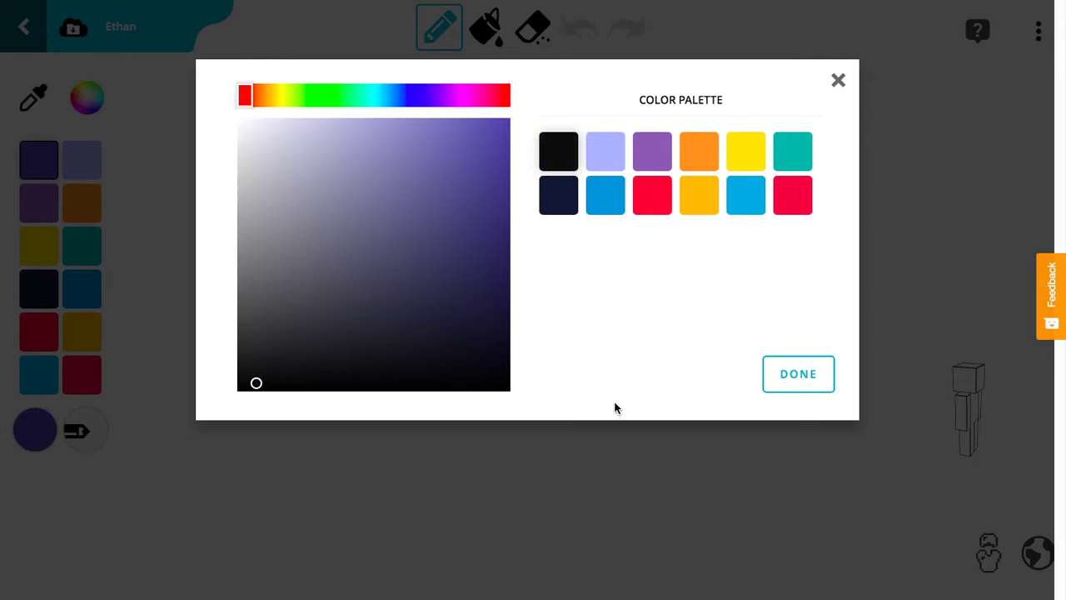
pyautogui.click(801, 380)
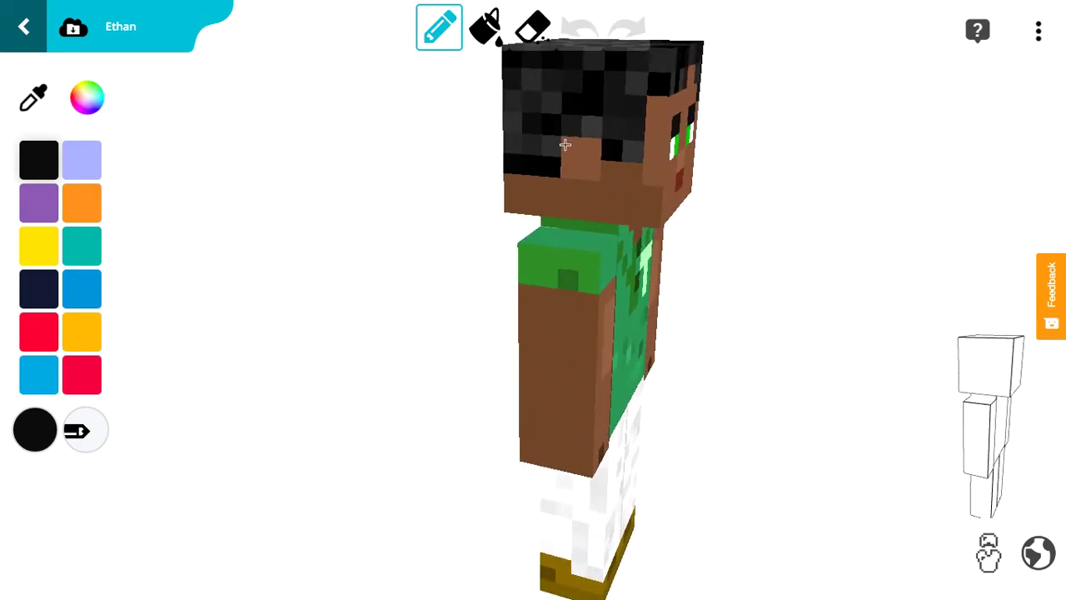
pyautogui.moveTo(566, 145)
pyautogui.mouseDown()
pyautogui.moveTo(715, 151)
pyautogui.moveTo(727, 162)
pyautogui.moveTo(501, 194)
pyautogui.moveTo(381, 163)
pyautogui.moveTo(457, 191)
pyautogui.moveTo(487, 178)
pyautogui.moveTo(709, 169)
pyautogui.mouseUp()
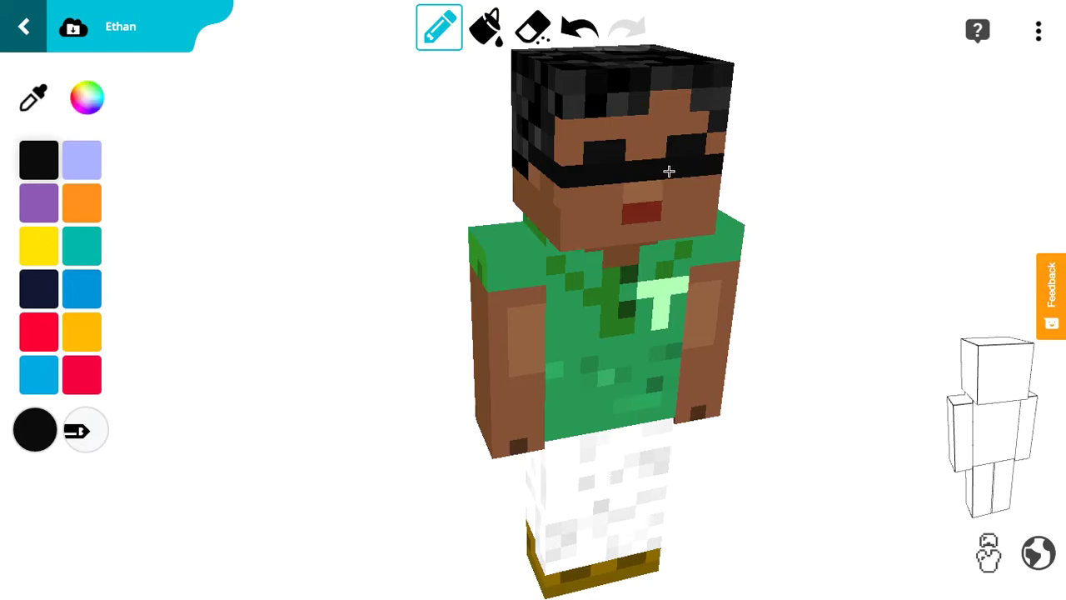
pyautogui.moveTo(601, 182)
pyautogui.mouseDown()
pyautogui.moveTo(626, 192)
pyautogui.moveTo(664, 183)
pyautogui.mouseUp()
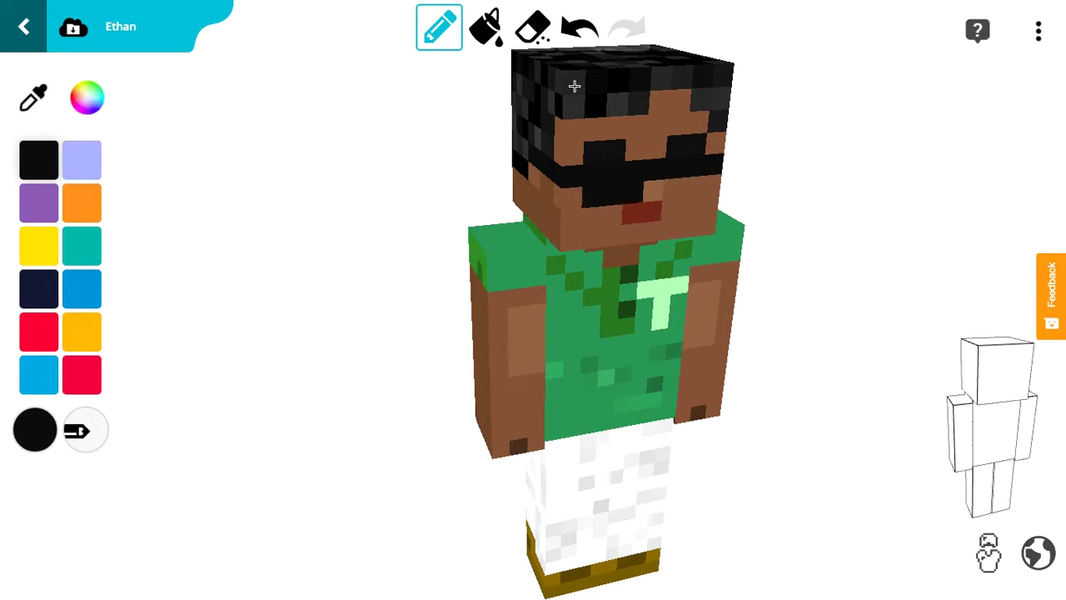
pyautogui.click(533, 27)
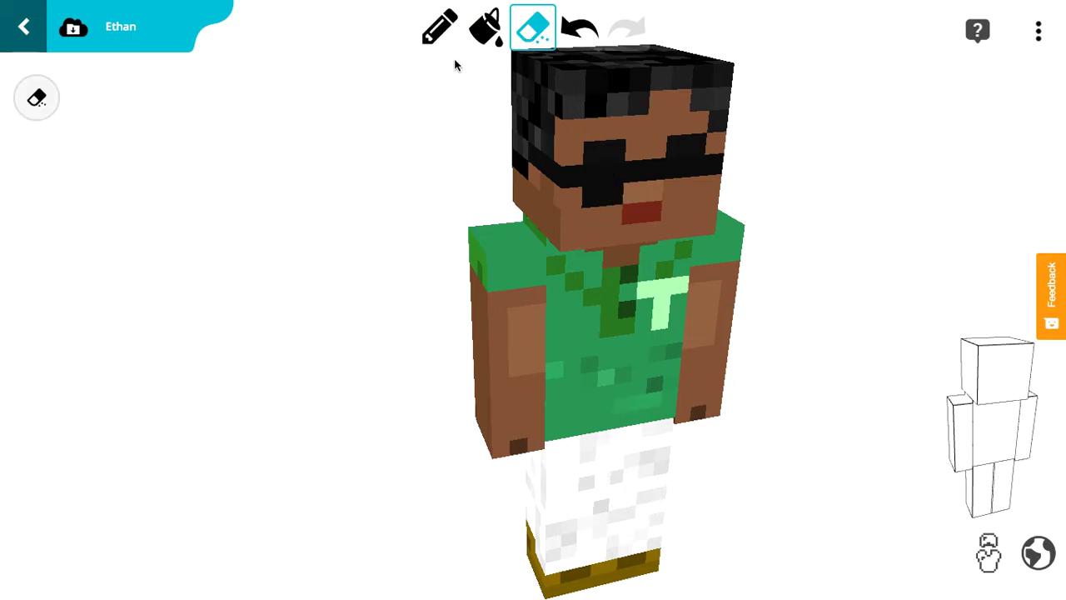
# - Touch up the sunglasses by filling in black below the right lens
pyautogui.click(441, 30)
pyautogui.moveTo(671, 188); pyautogui.dragTo(692, 187)
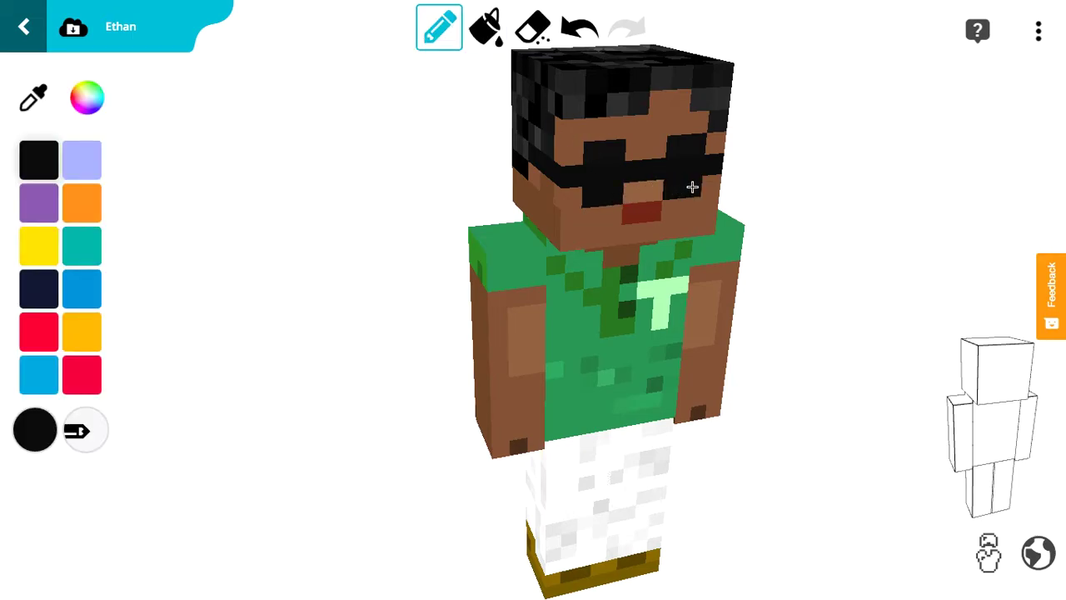
pyautogui.click(534, 28)
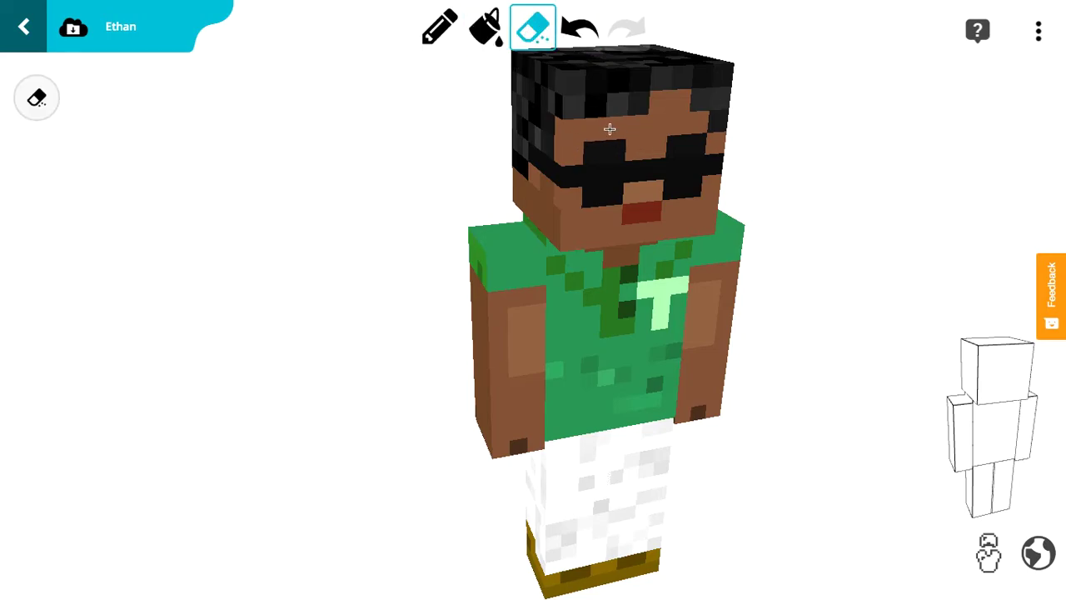
pyautogui.click(440, 29)
# - Sample Ethan's brown skin colour and paint it over the top row of the sunglasses
pyautogui.click(16, 102)
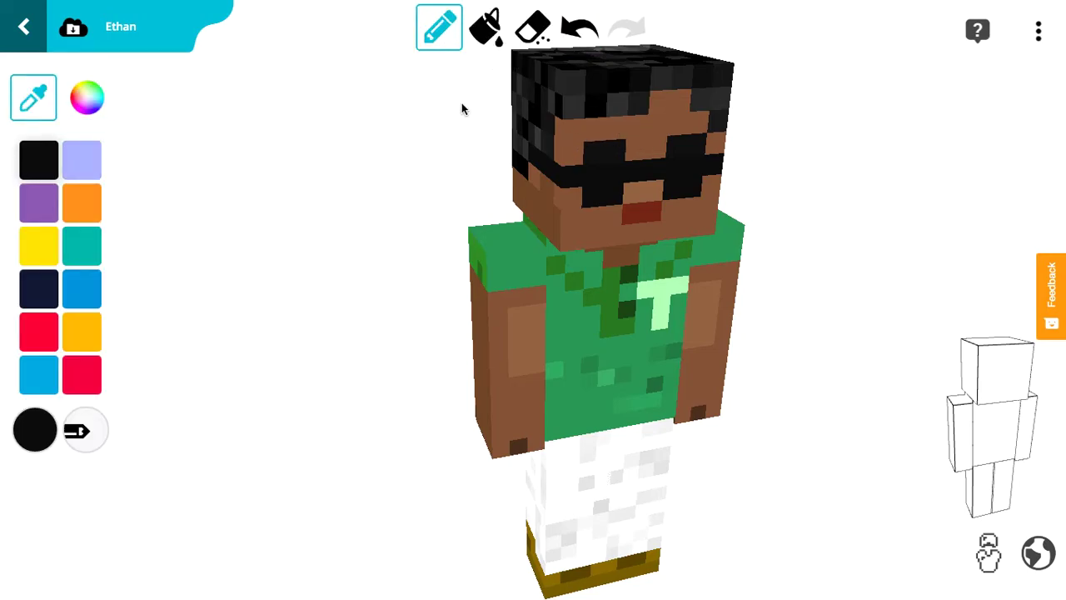
pyautogui.click(588, 131)
pyautogui.moveTo(588, 143)
pyautogui.mouseDown()
pyautogui.moveTo(586, 152)
pyautogui.moveTo(705, 145)
pyautogui.mouseUp()
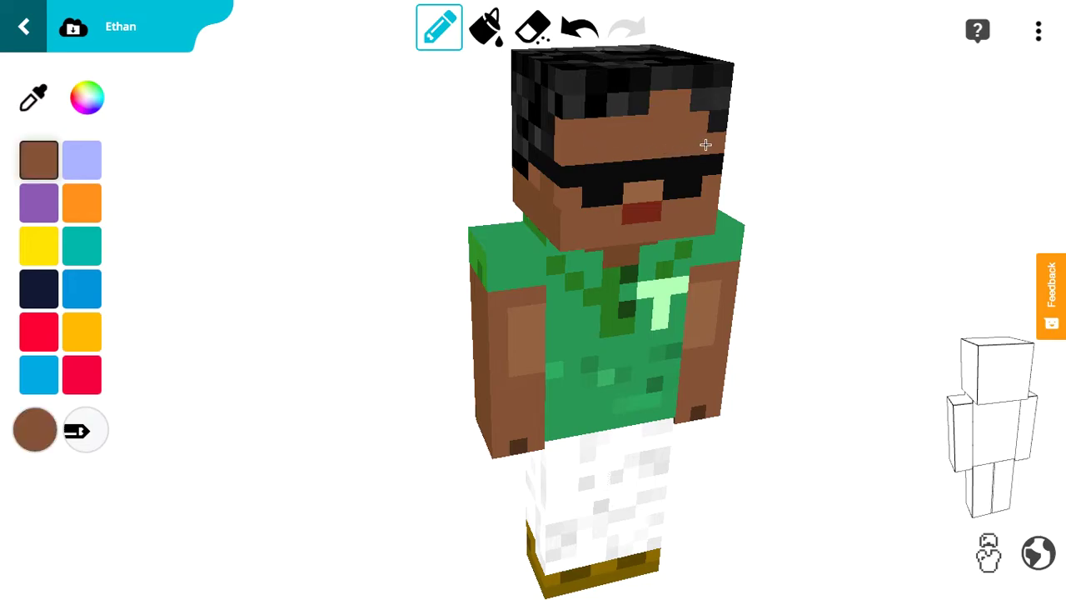
pyautogui.moveTo(844, 167); pyautogui.dragTo(771, 163)
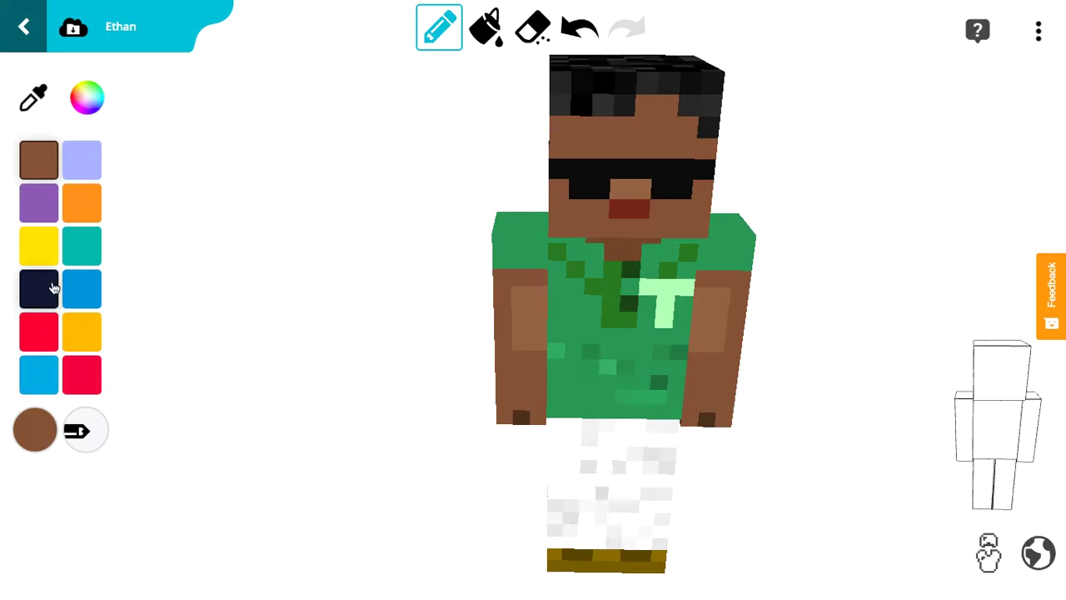
# - Paint a yellow design on the shirt's left chest, then hide the head to expose the neckline
pyautogui.click(38, 245)
pyautogui.moveTo(575, 303)
pyautogui.mouseDown()
pyautogui.moveTo(643, 349)
pyautogui.moveTo(623, 383)
pyautogui.moveTo(571, 332)
pyautogui.moveTo(590, 318)
pyautogui.moveTo(625, 342)
pyautogui.moveTo(630, 367)
pyautogui.moveTo(616, 354)
pyautogui.mouseUp()
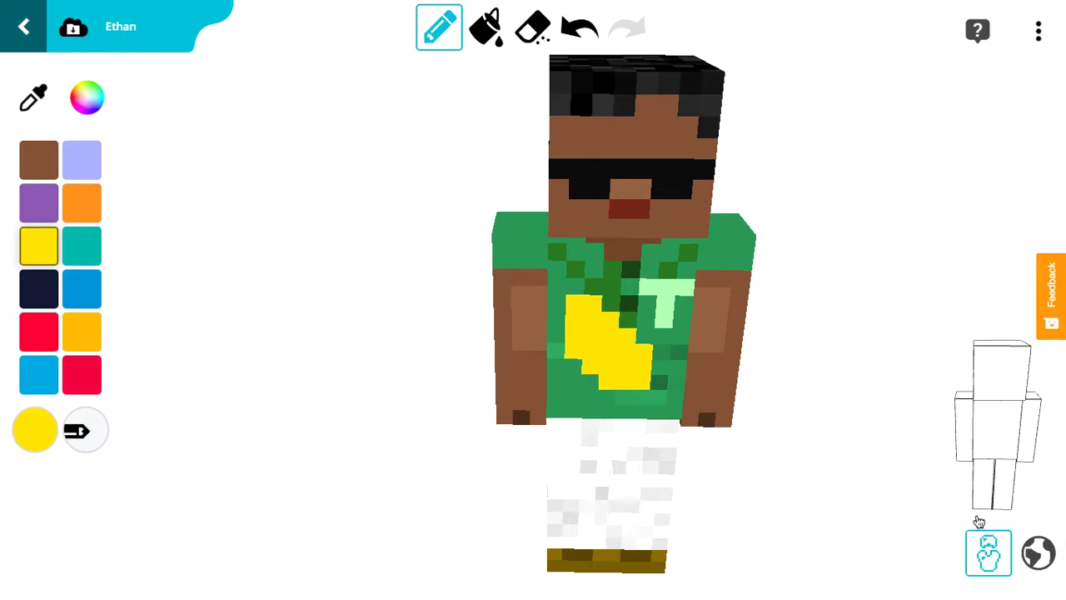
pyautogui.click(997, 429)
pyautogui.click(995, 433)
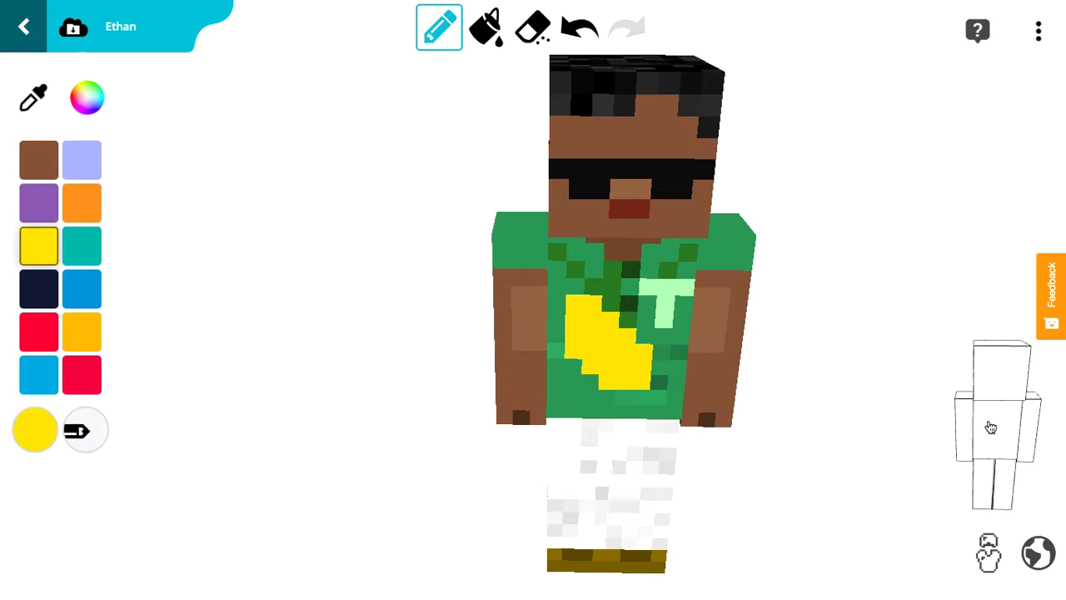
pyautogui.click(1015, 373)
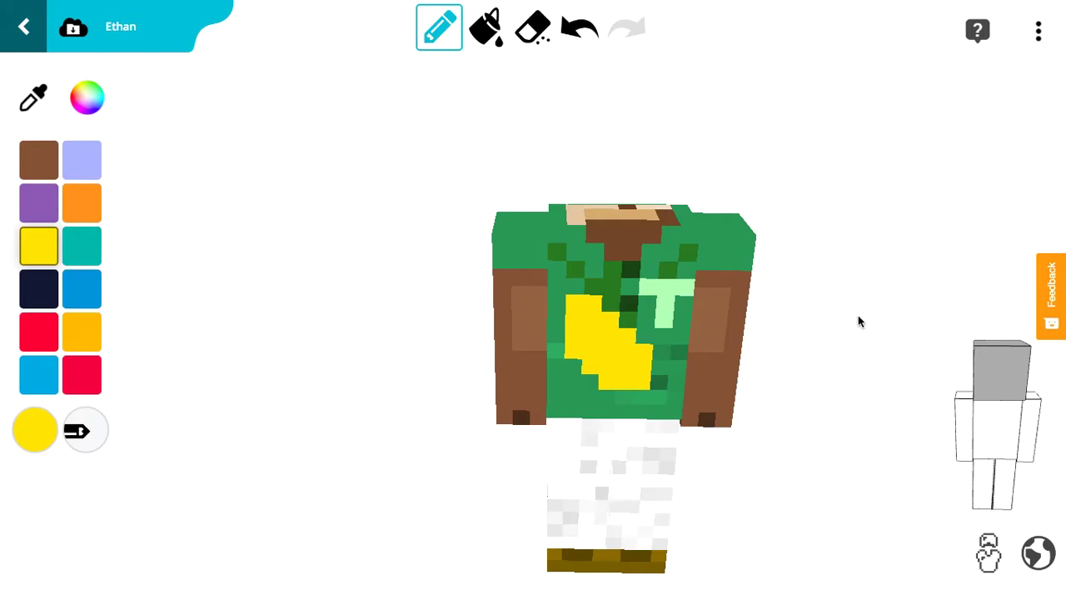
# - Paint a yellow collar around the shirt's neckline, front and back, then show the head again
pyautogui.moveTo(574, 242)
pyautogui.mouseDown()
pyautogui.moveTo(631, 266)
pyautogui.moveTo(673, 240)
pyautogui.mouseUp()
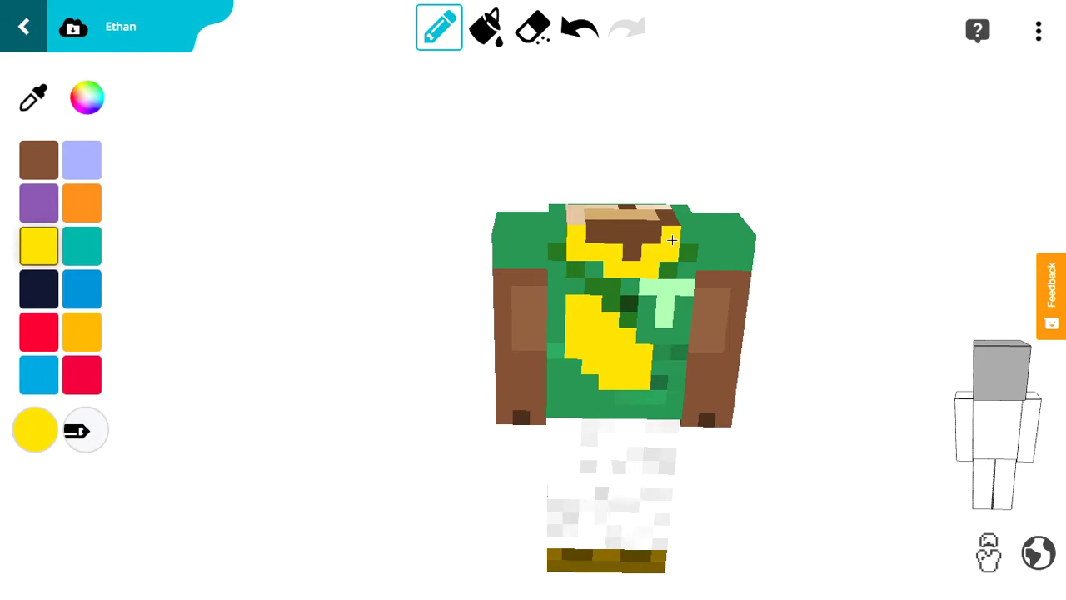
pyautogui.moveTo(764, 212); pyautogui.dragTo(772, 291)
pyautogui.moveTo(679, 240); pyautogui.dragTo(686, 180)
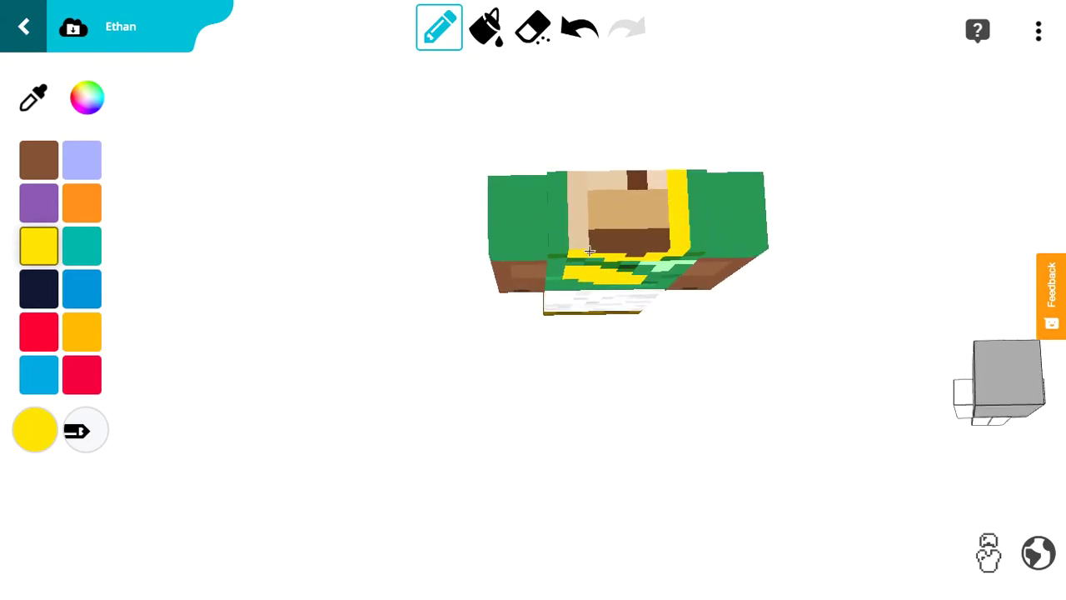
pyautogui.moveTo(844, 221); pyautogui.dragTo(487, 216)
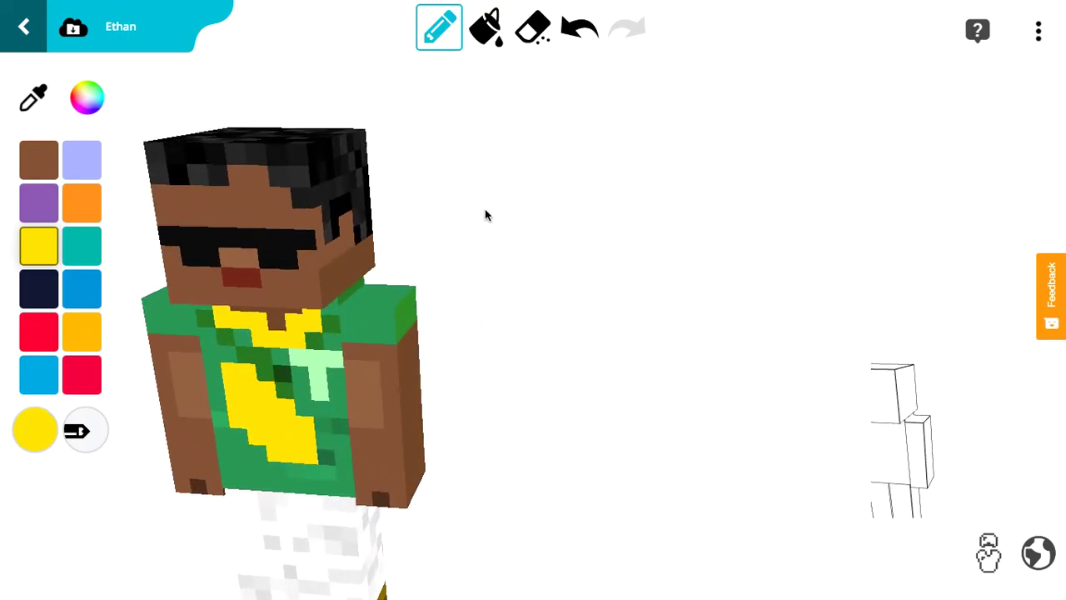
pyautogui.moveTo(369, 240); pyautogui.dragTo(76, 172)
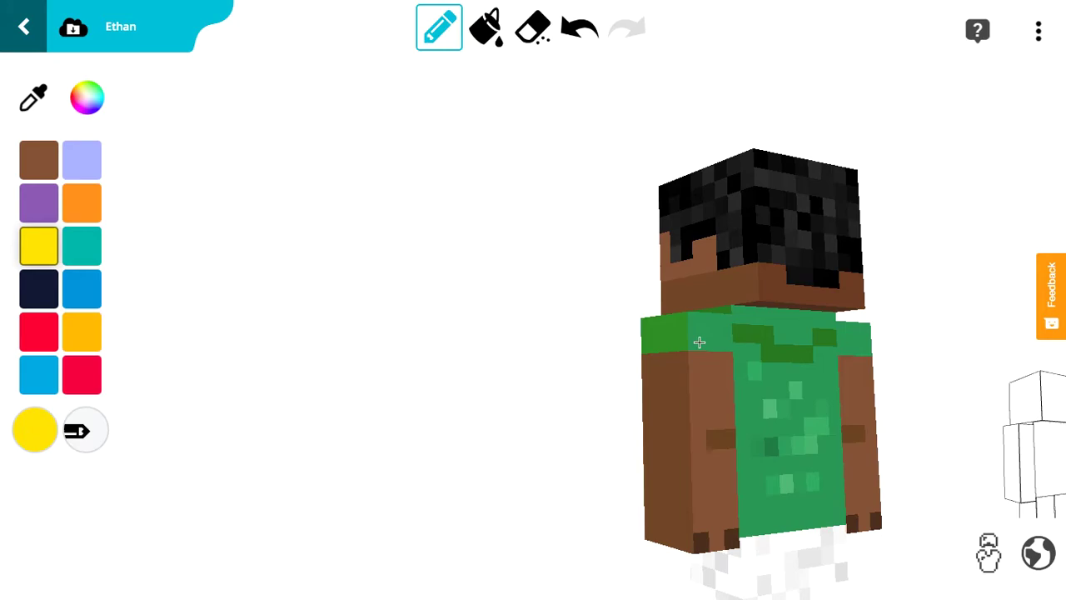
pyautogui.click(1047, 404)
pyautogui.moveTo(934, 331)
pyautogui.mouseDown()
pyautogui.moveTo(775, 319)
pyautogui.moveTo(777, 337)
pyautogui.moveTo(811, 345)
pyautogui.moveTo(852, 333)
pyautogui.moveTo(838, 306)
pyautogui.mouseUp()
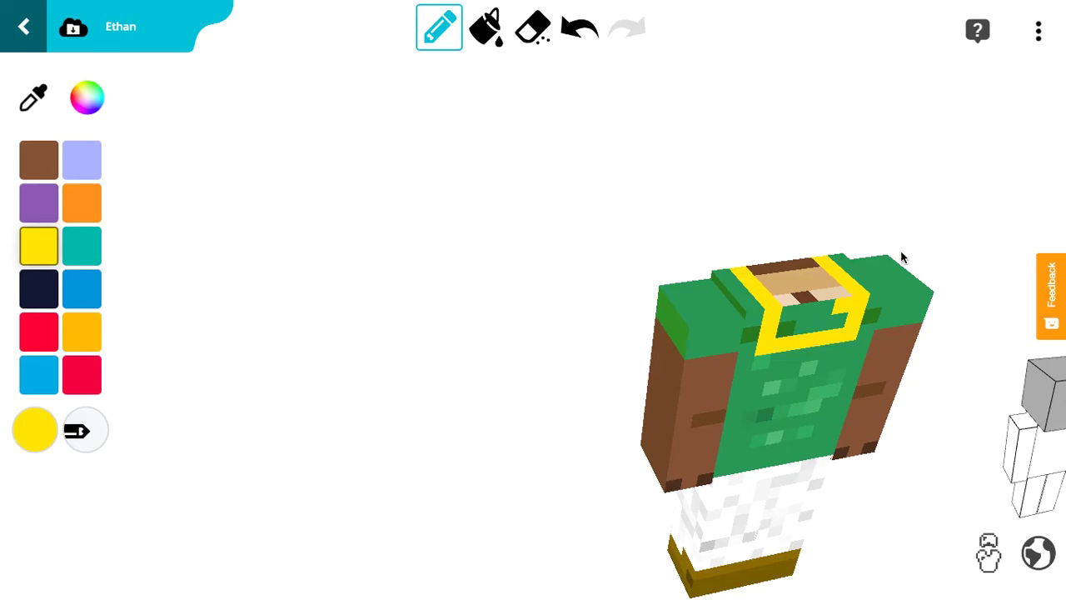
pyautogui.click(1061, 416)
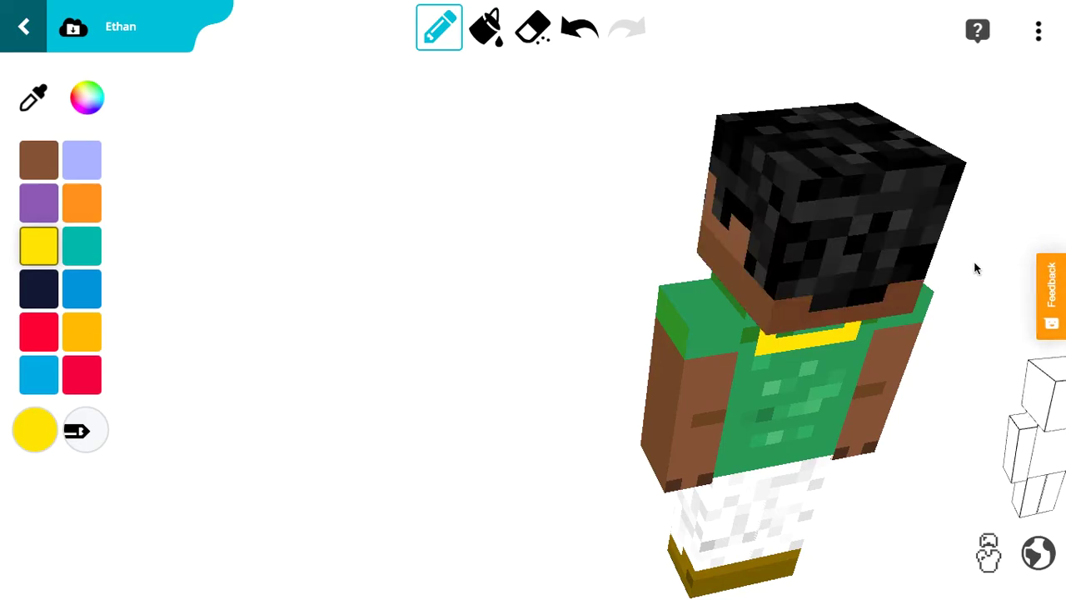
# - Change the yellow palette colour to black and paint sunglasses across the front of the face
pyautogui.moveTo(974, 269); pyautogui.dragTo(1059, 364)
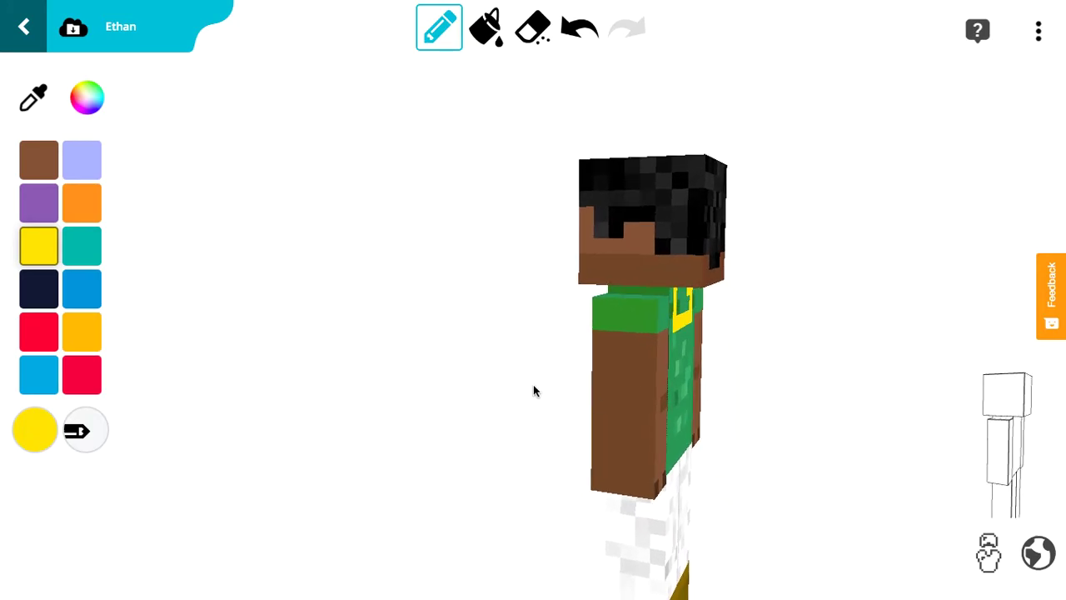
pyautogui.moveTo(534, 391); pyautogui.dragTo(655, 436)
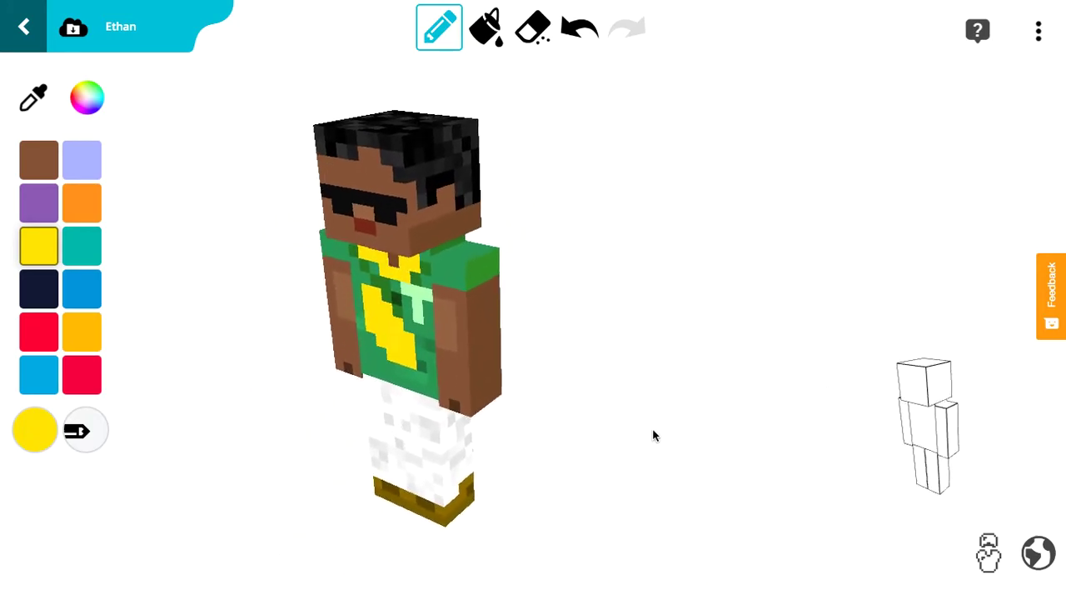
pyautogui.click(79, 432)
pyautogui.click(87, 97)
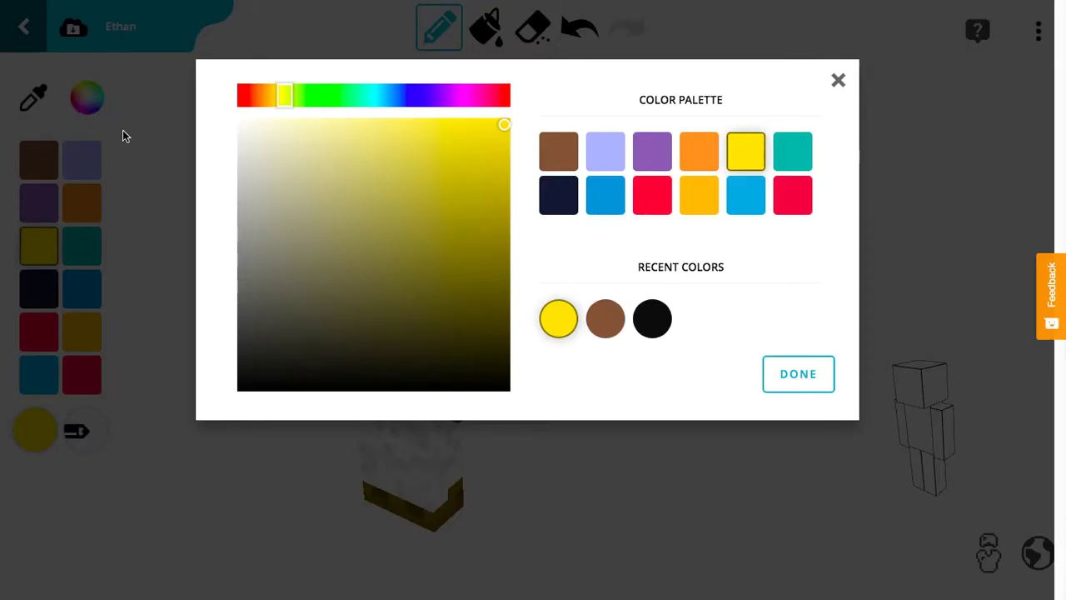
pyautogui.moveTo(401, 207); pyautogui.dragTo(224, 367)
pyautogui.click(786, 376)
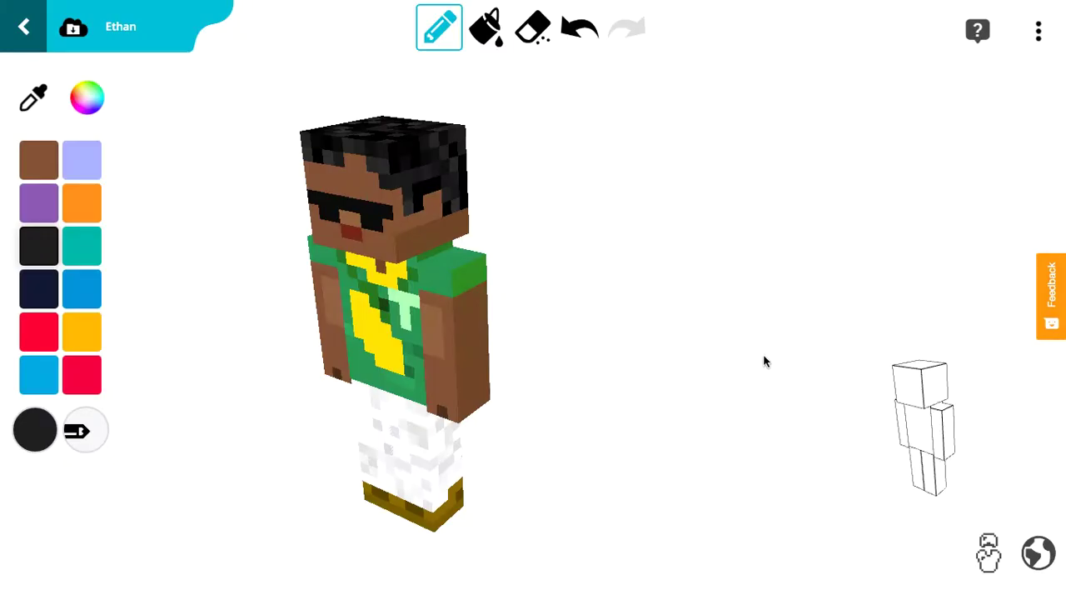
pyautogui.moveTo(401, 208)
pyautogui.mouseDown()
pyautogui.moveTo(633, 176)
pyautogui.moveTo(839, 184)
pyautogui.mouseUp()
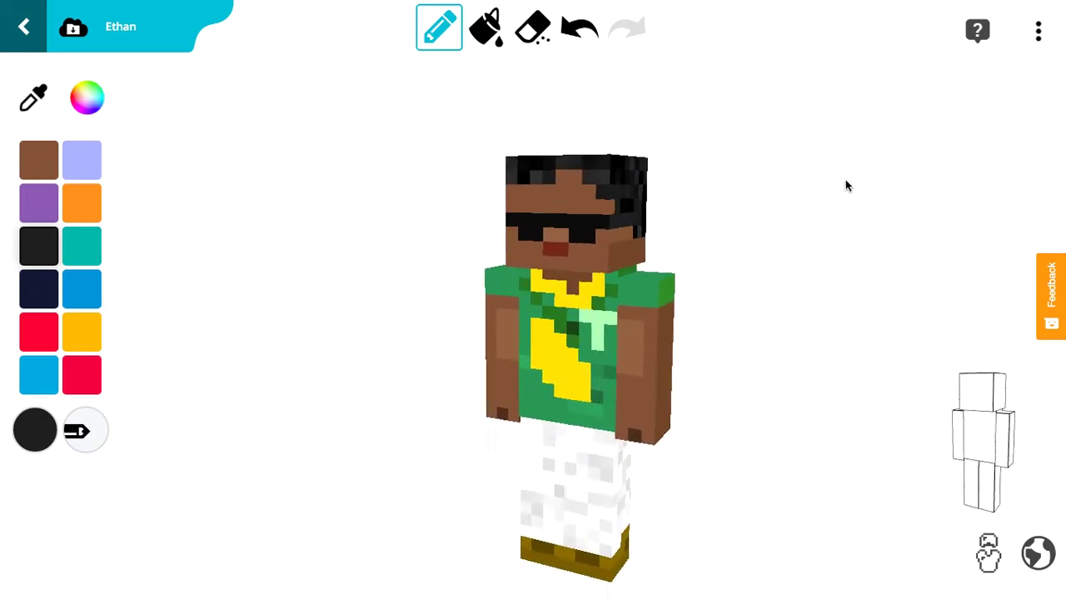
# - Choose orange and try test stripes on the wrist and arm, undoing each one
pyautogui.click(81, 331)
pyautogui.moveTo(570, 398)
pyautogui.mouseDown()
pyautogui.moveTo(671, 380)
pyautogui.moveTo(574, 394)
pyautogui.moveTo(469, 392)
pyautogui.moveTo(753, 403)
pyautogui.moveTo(616, 390)
pyautogui.mouseUp()
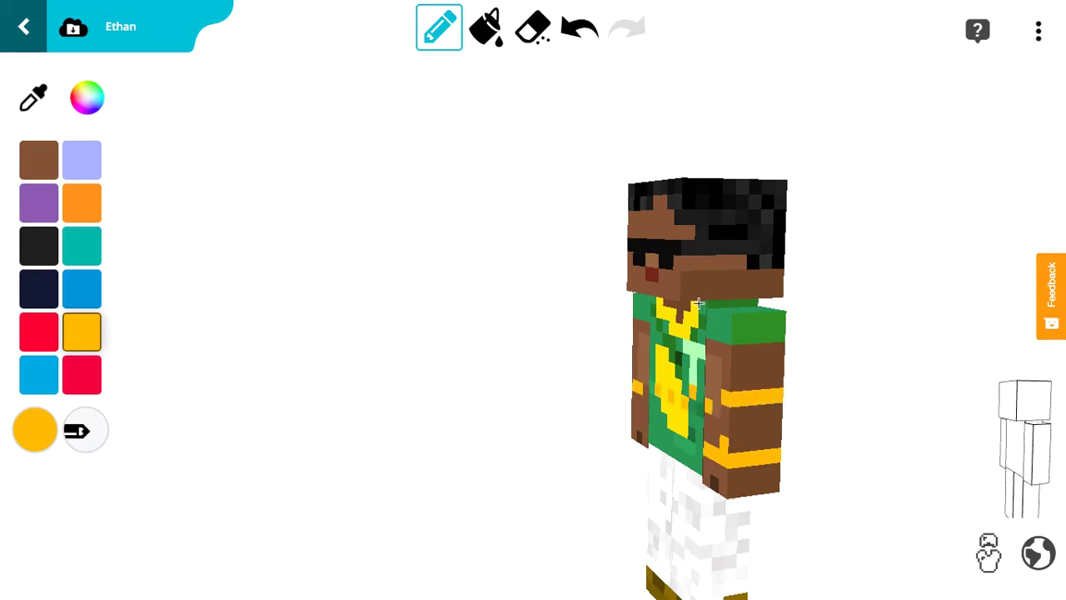
pyautogui.click(580, 28)
pyautogui.click(580, 27)
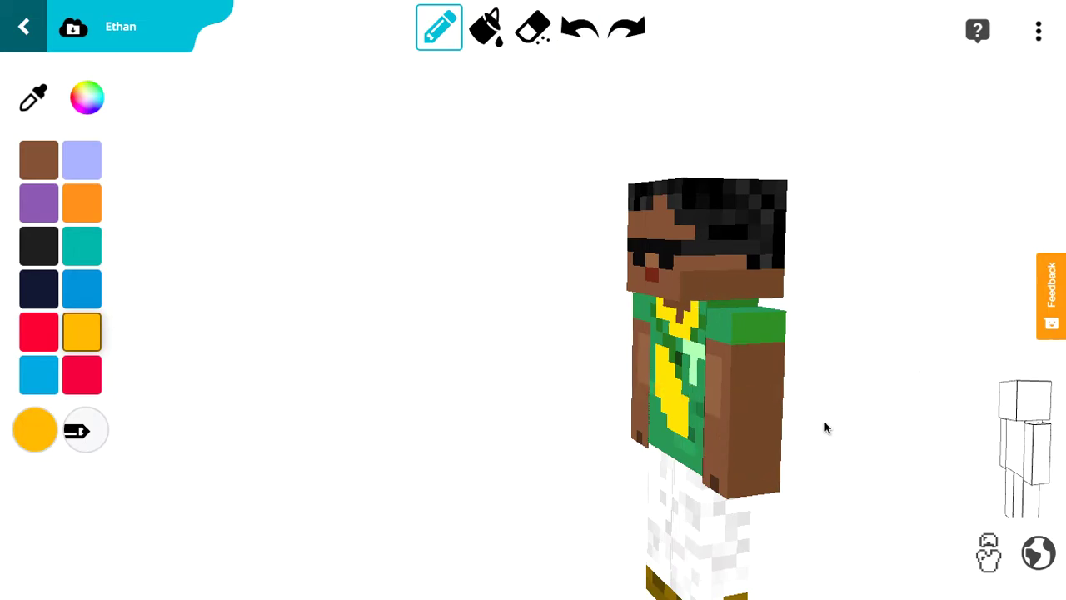
pyautogui.moveTo(708, 465)
pyautogui.mouseDown()
pyautogui.moveTo(741, 450)
pyautogui.moveTo(729, 465)
pyautogui.mouseUp()
pyautogui.click(580, 27)
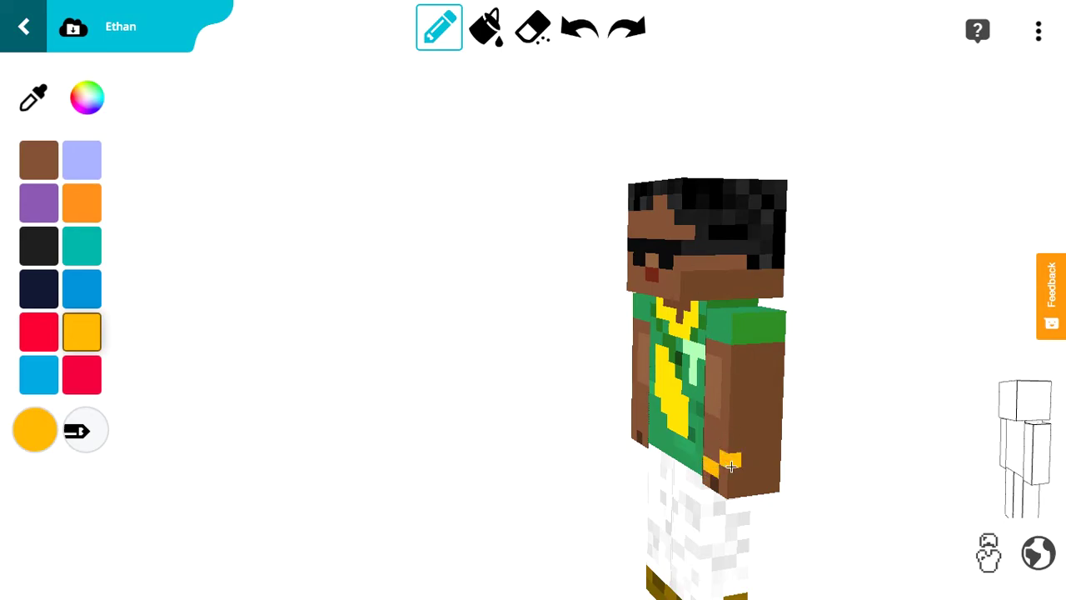
pyautogui.click(580, 28)
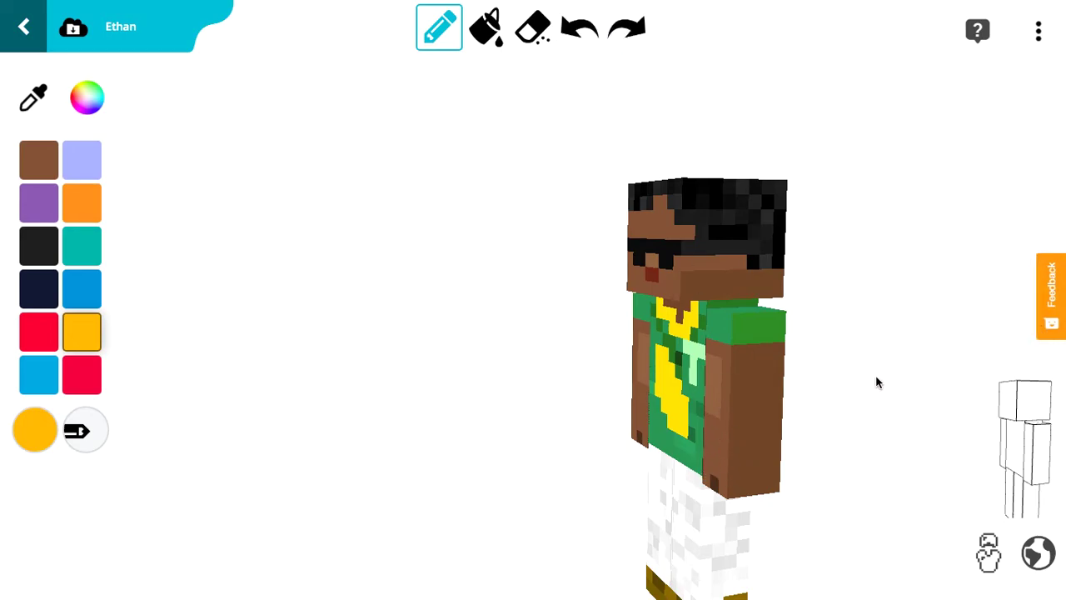
# - Undo a stray orange pixel on the shirt and open the ready-made skins library
pyautogui.moveTo(877, 382); pyautogui.dragTo(639, 450)
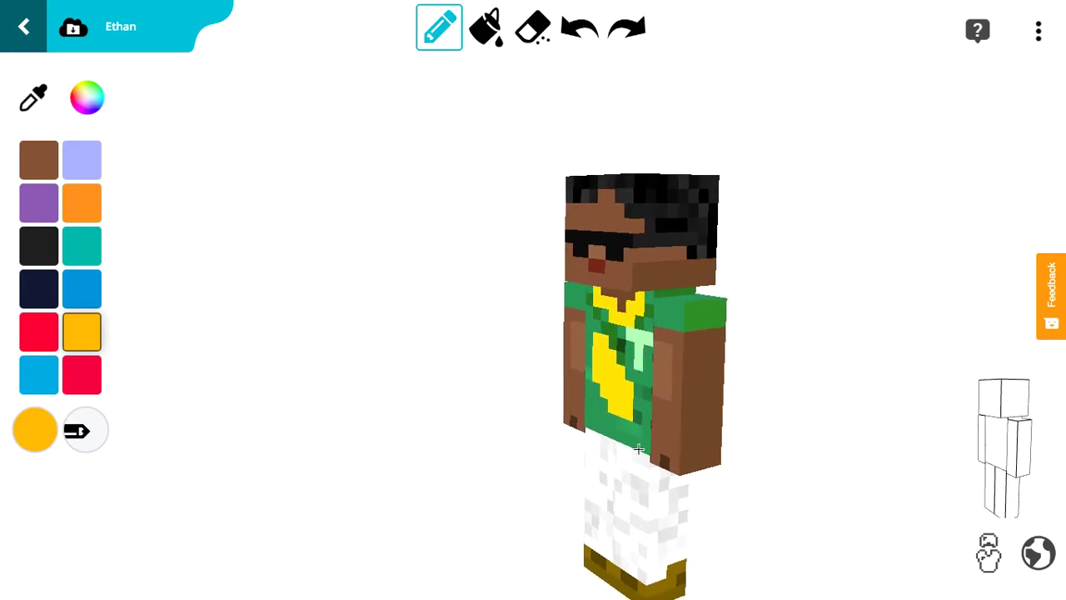
pyautogui.click(657, 425)
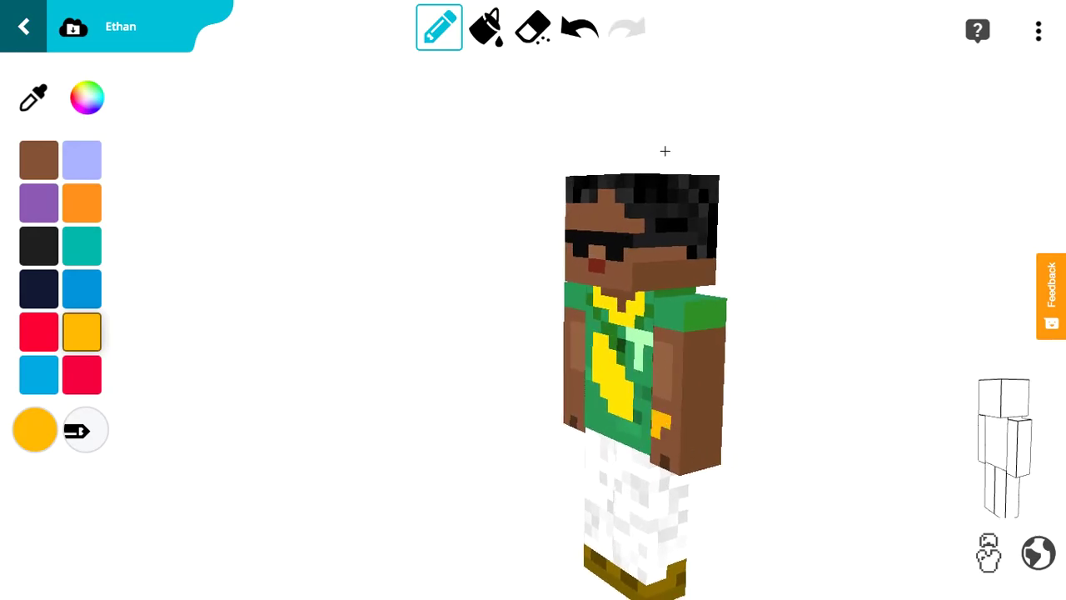
pyautogui.click(580, 27)
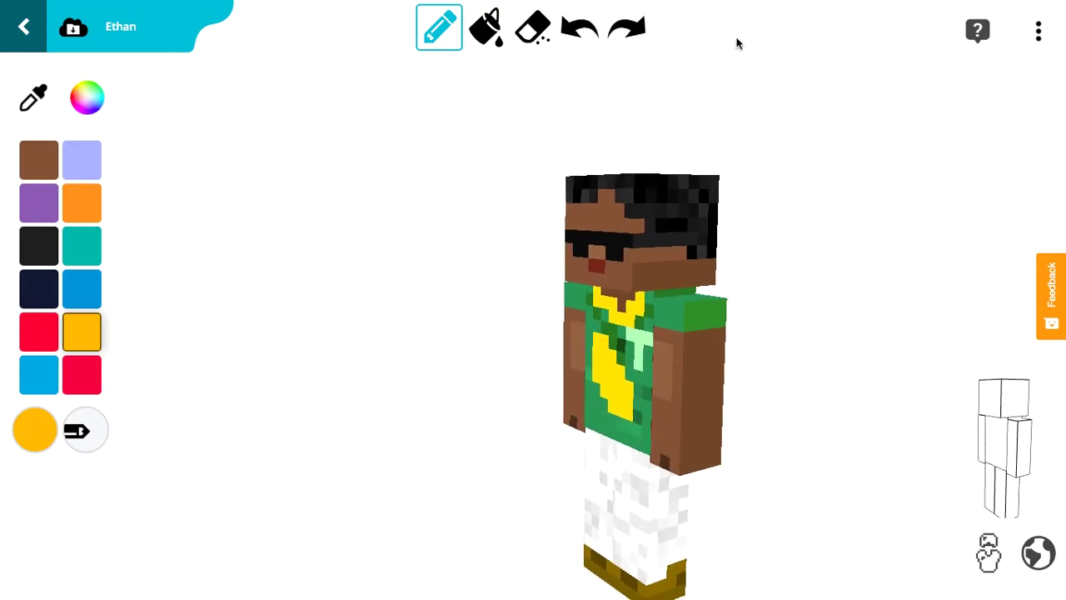
pyautogui.click(1038, 30)
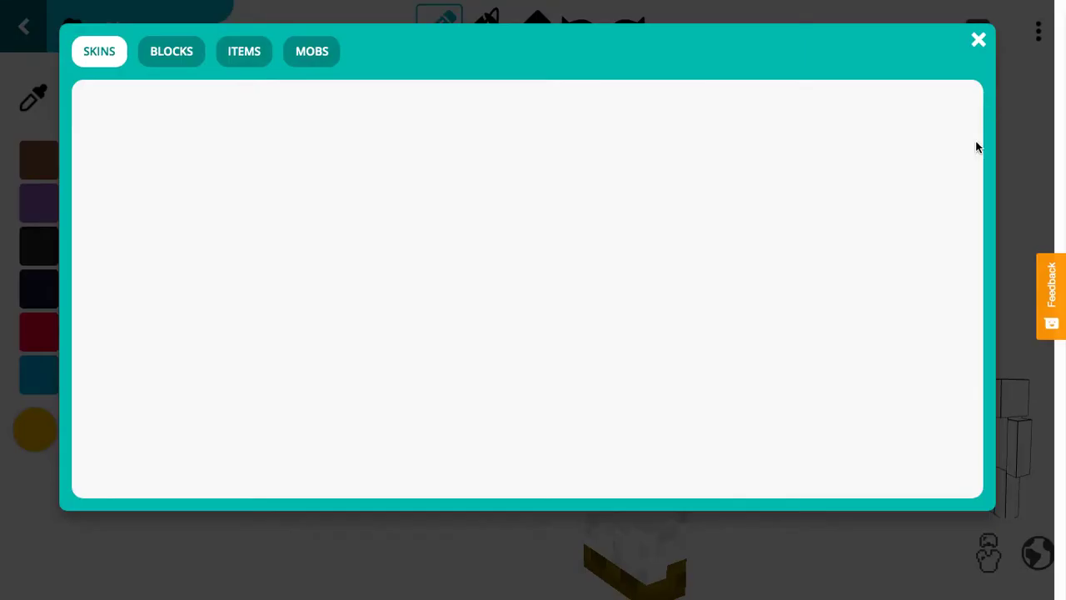
pyautogui.click(980, 43)
pyautogui.click(980, 30)
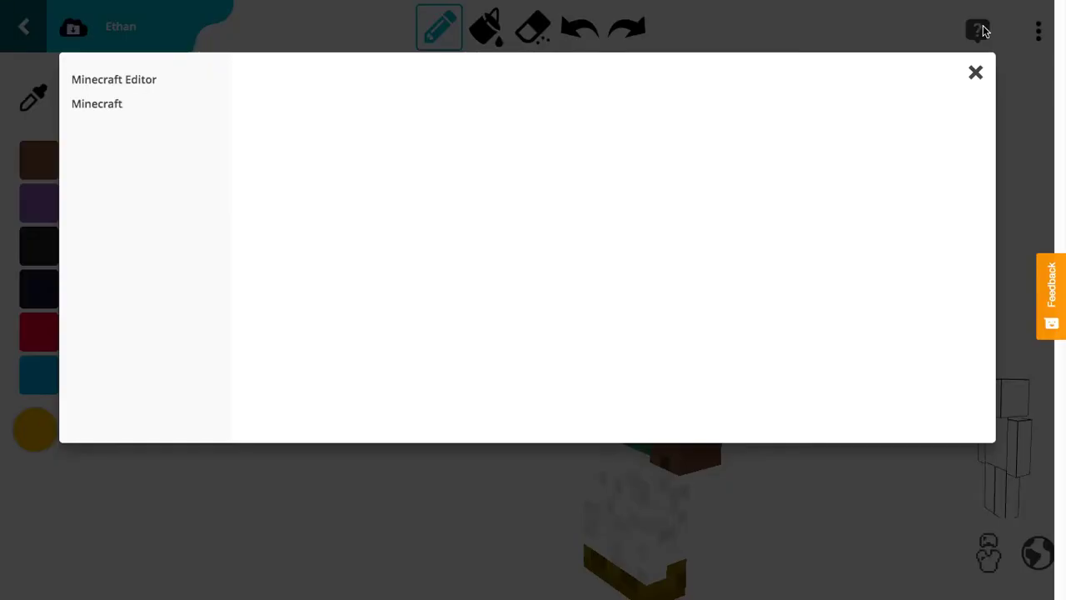
pyautogui.click(134, 163)
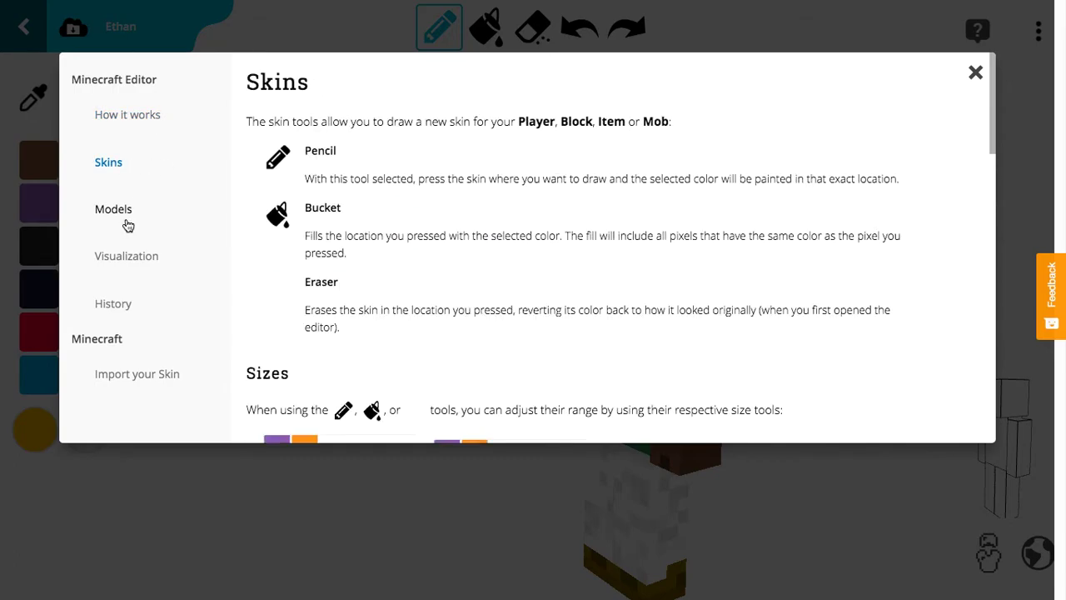
pyautogui.click(129, 214)
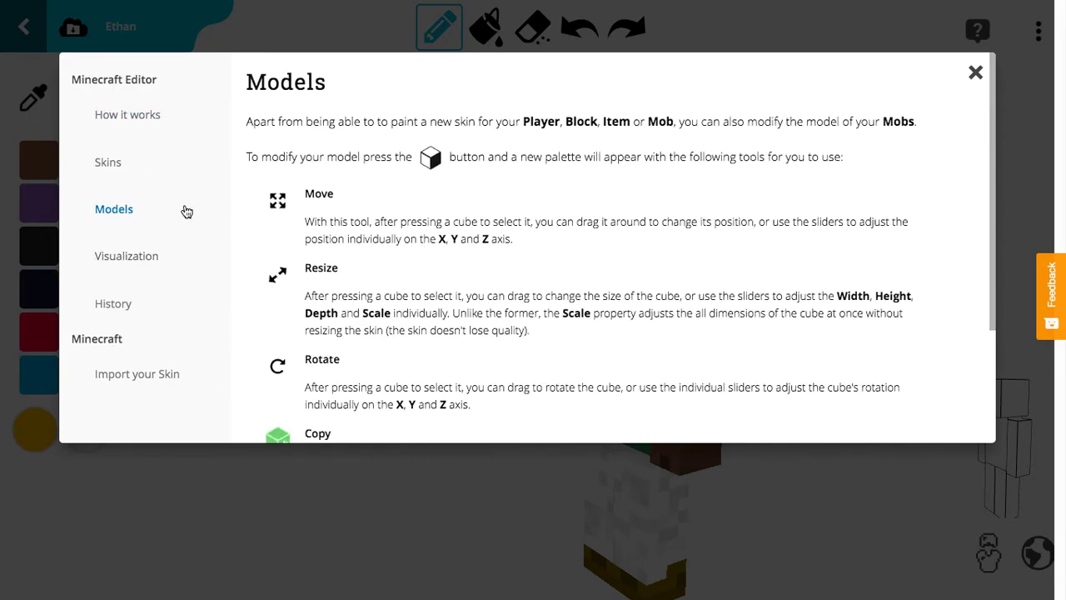
pyautogui.click(114, 166)
pyautogui.scroll(-5, 371, 375)
pyautogui.scroll(-10, 374, 379)
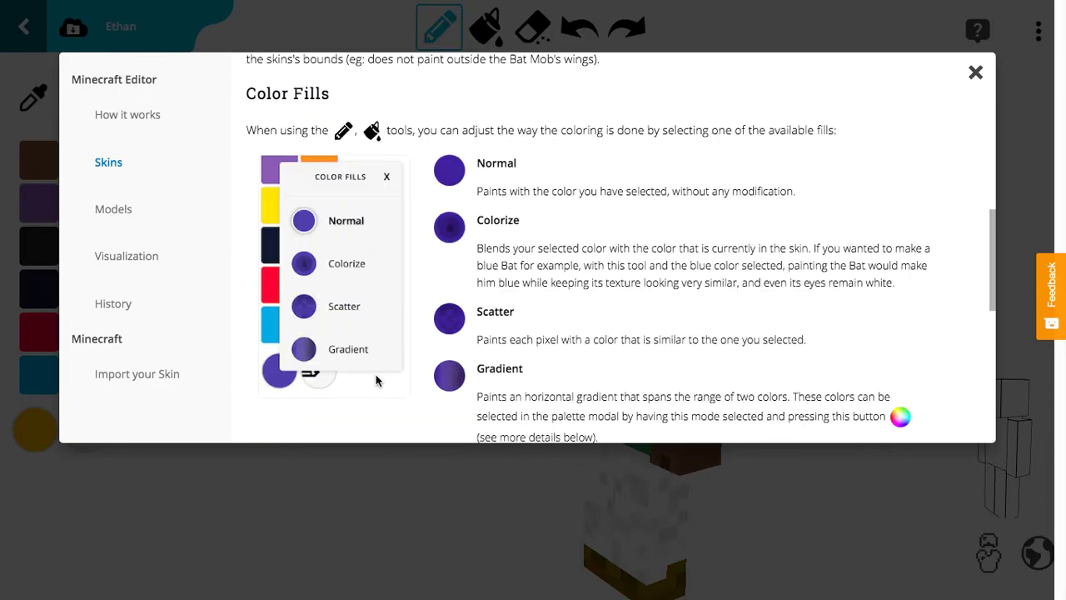
pyautogui.scroll(5, 716, 291)
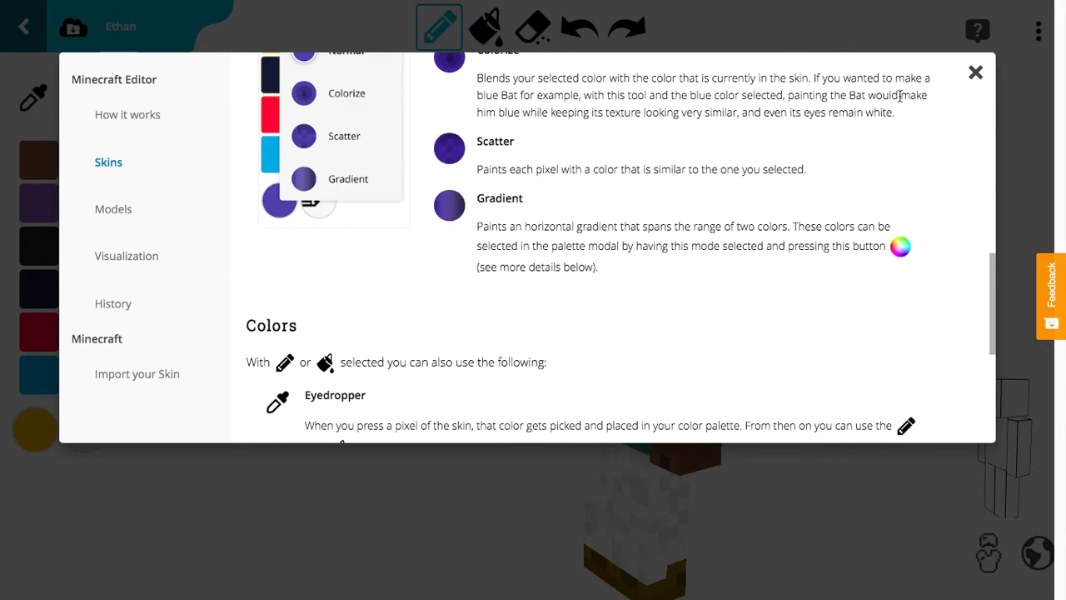
pyautogui.click(974, 72)
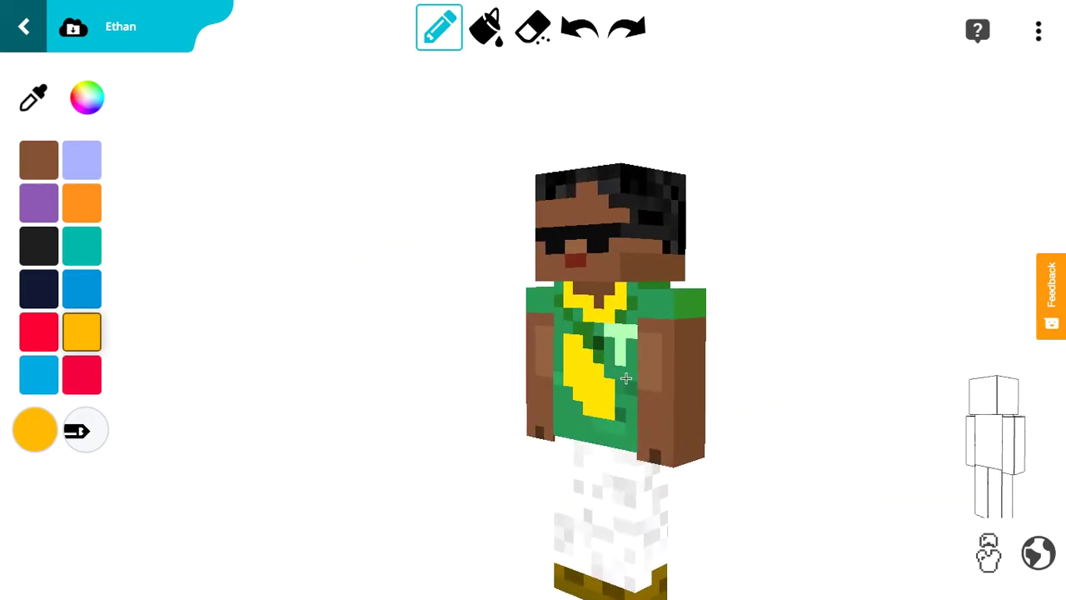
# - Paint an orange wristband across Ethan's arm and rotate to view it
pyautogui.moveTo(648, 424)
pyautogui.mouseDown()
pyautogui.moveTo(714, 421)
pyautogui.moveTo(543, 402)
pyautogui.moveTo(567, 395)
pyautogui.moveTo(691, 448)
pyautogui.moveTo(720, 447)
pyautogui.moveTo(714, 434)
pyautogui.moveTo(741, 433)
pyautogui.mouseUp()
pyautogui.moveTo(459, 403); pyautogui.dragTo(784, 412)
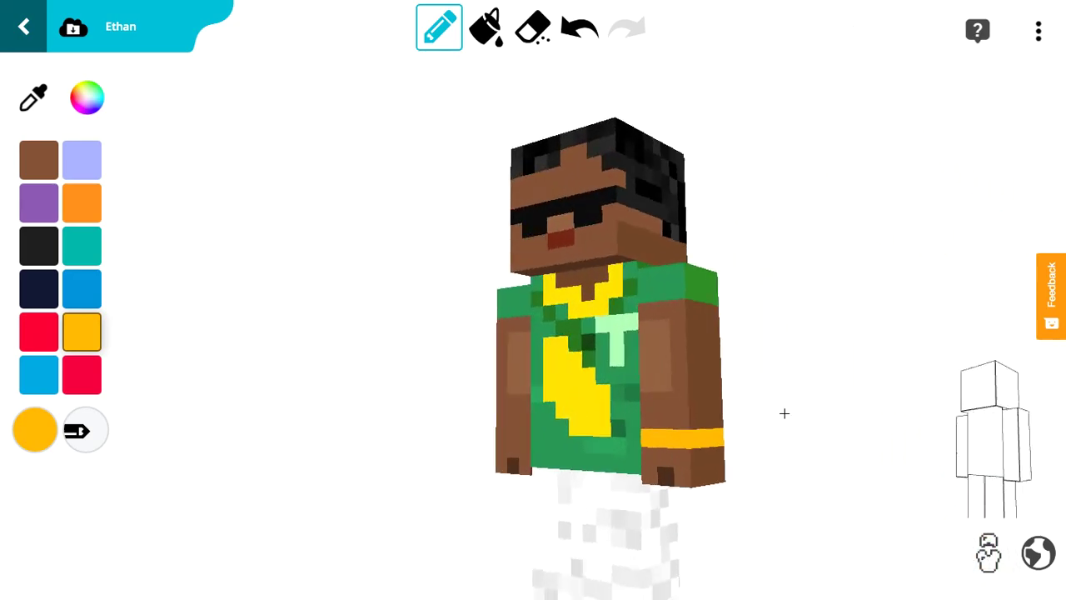
pyautogui.moveTo(569, 297); pyautogui.dragTo(889, 499)
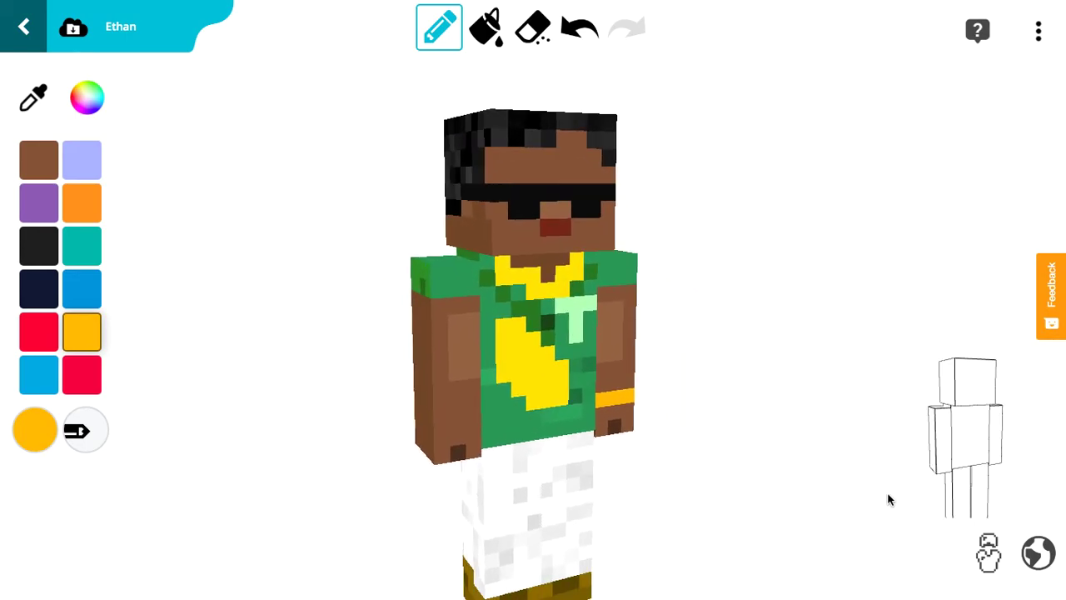
# - Check the wristband with the torso hidden, then preview the skin in the grassy world
pyautogui.click(964, 435)
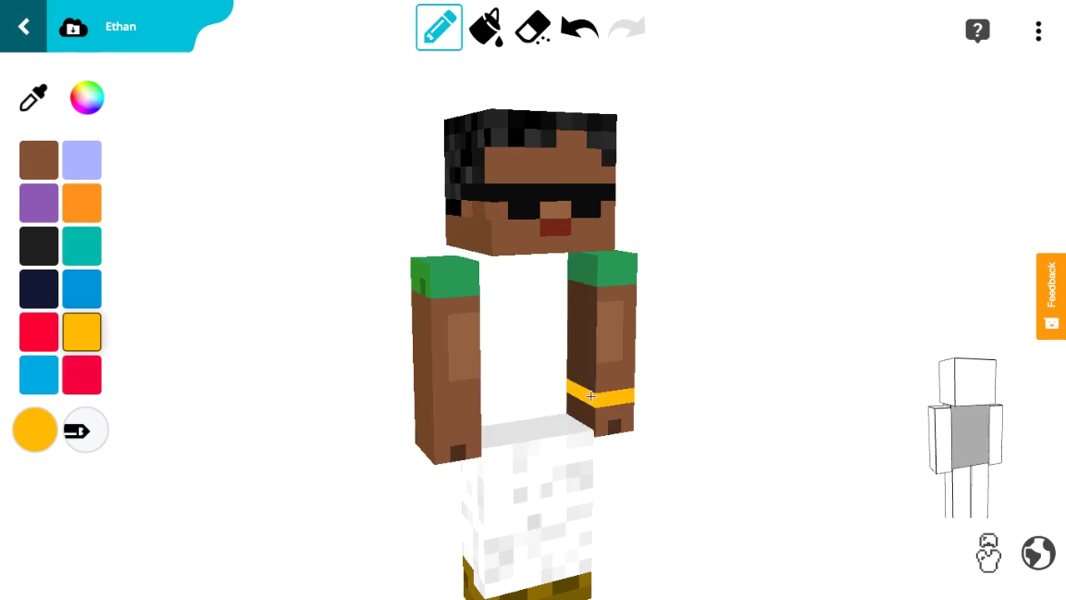
pyautogui.click(979, 442)
pyautogui.click(1038, 552)
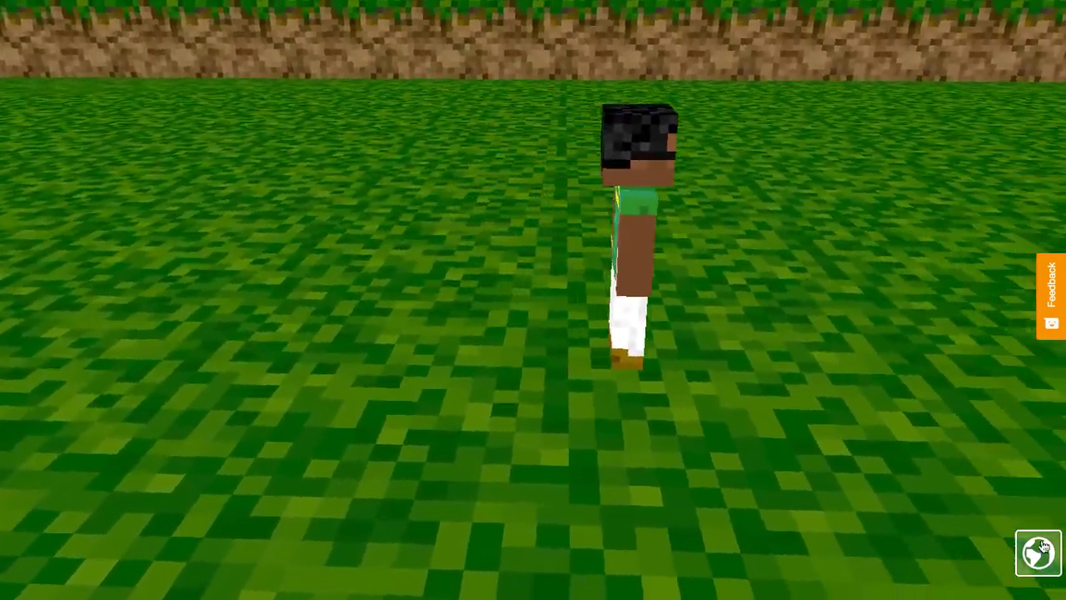
pyautogui.click(854, 427)
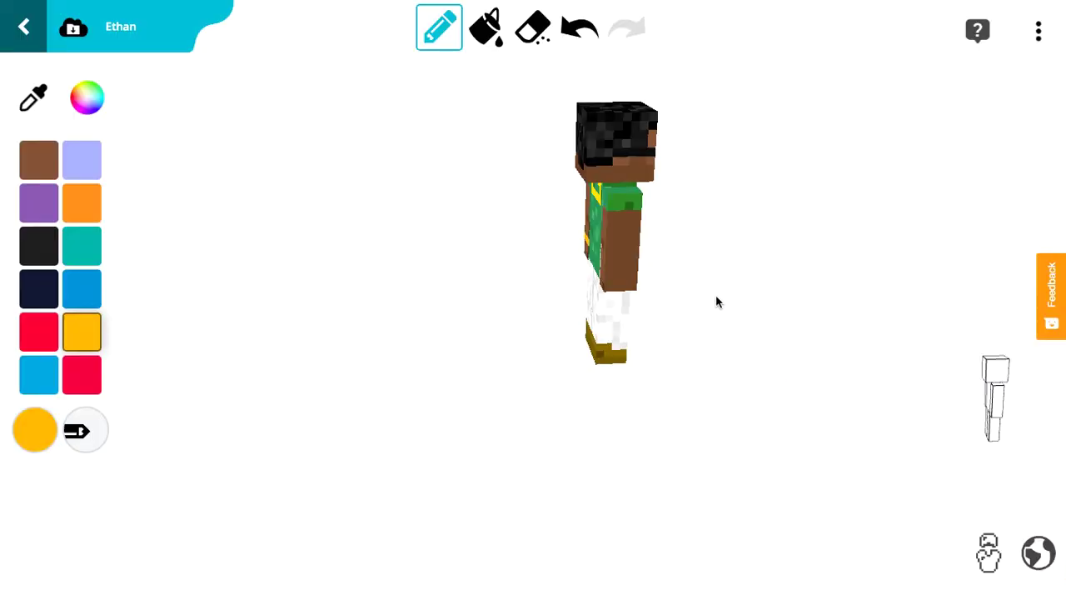